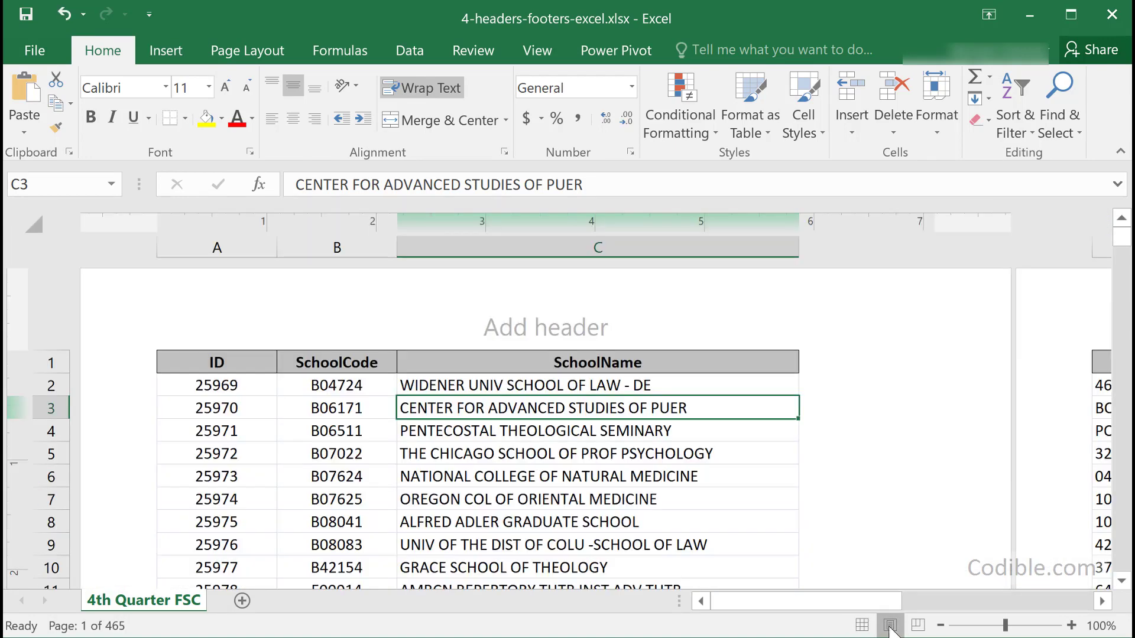
Collapse the ribbon to show more of the school data sheet in Page Layout view.
scroll(680, 423, down, 3)
scroll(687, 421, down, 13)
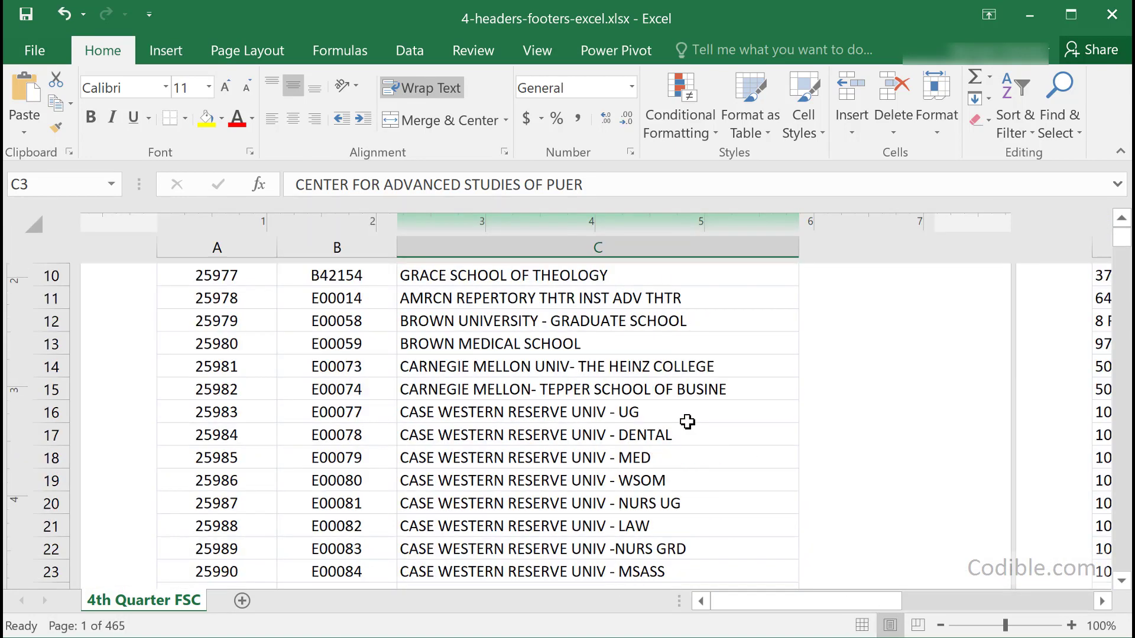
scroll(692, 423, up, 2)
scroll(696, 421, up, 7)
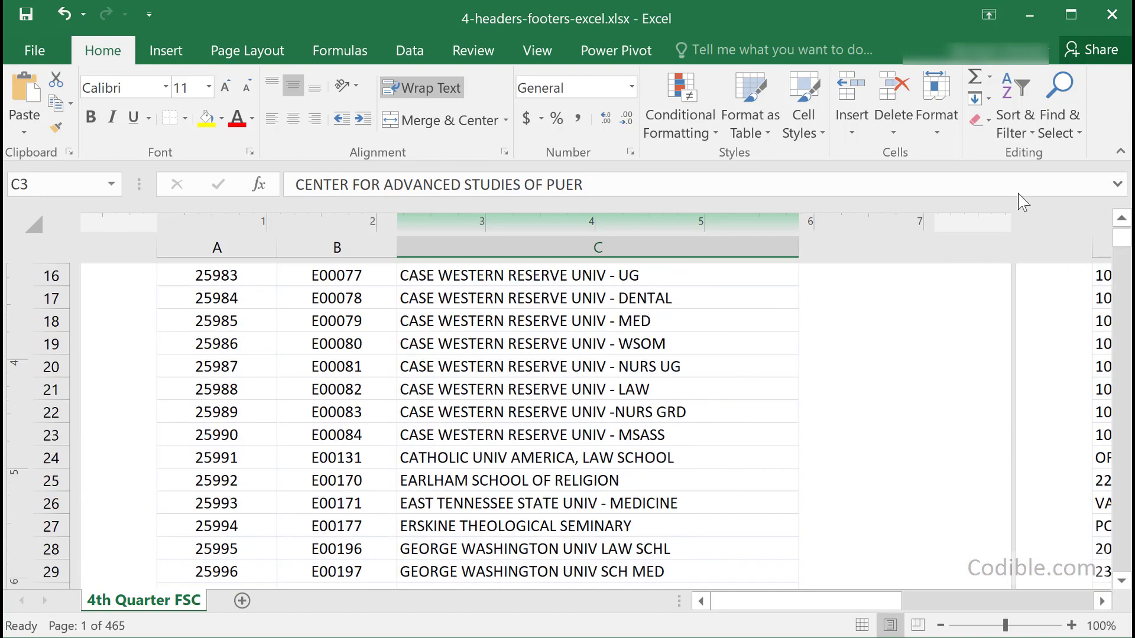
click(1120, 151)
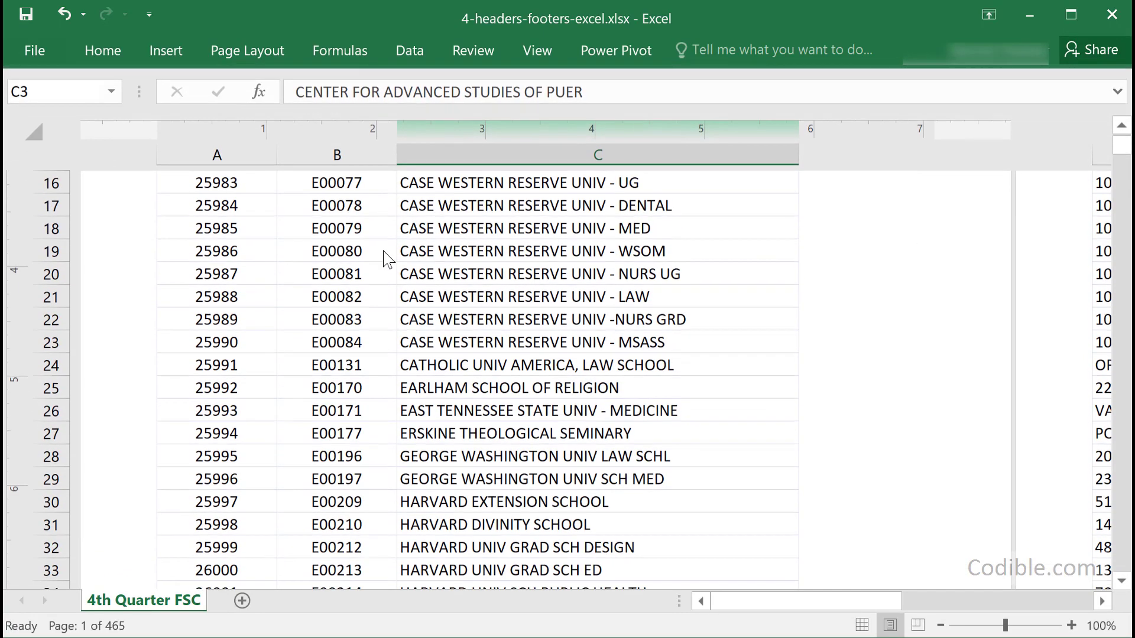
scroll(408, 251, up, 6)
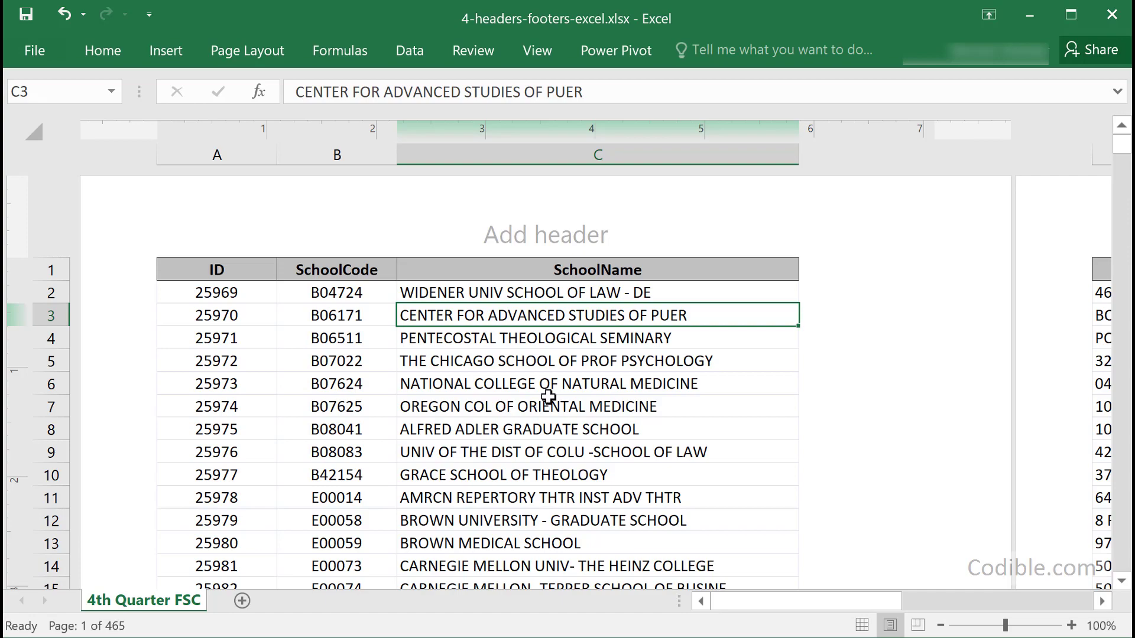
scroll(546, 396, down, 3)
scroll(546, 396, up, 3)
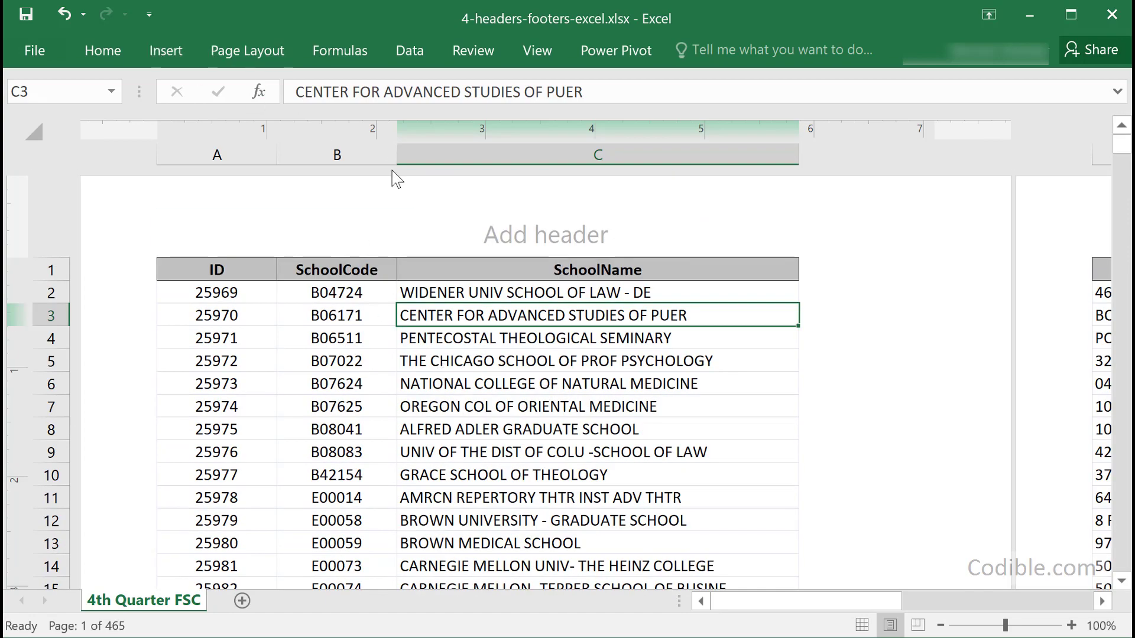
Enter 'My header 1' in the left section of the page header.
click(491, 239)
click(301, 246)
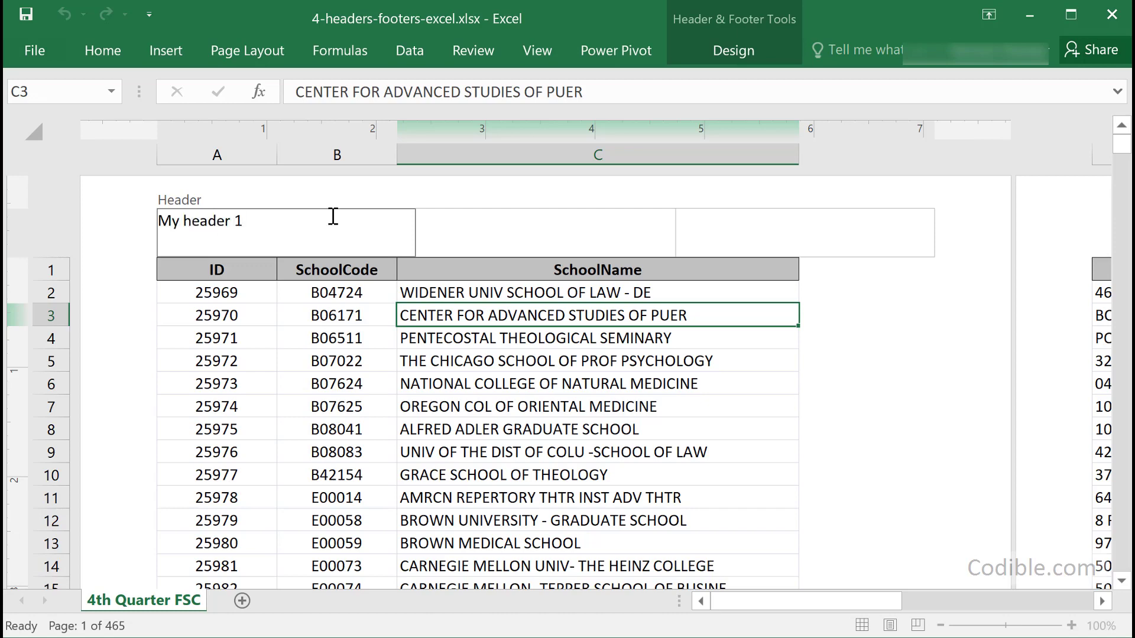
key(ctrl+a)
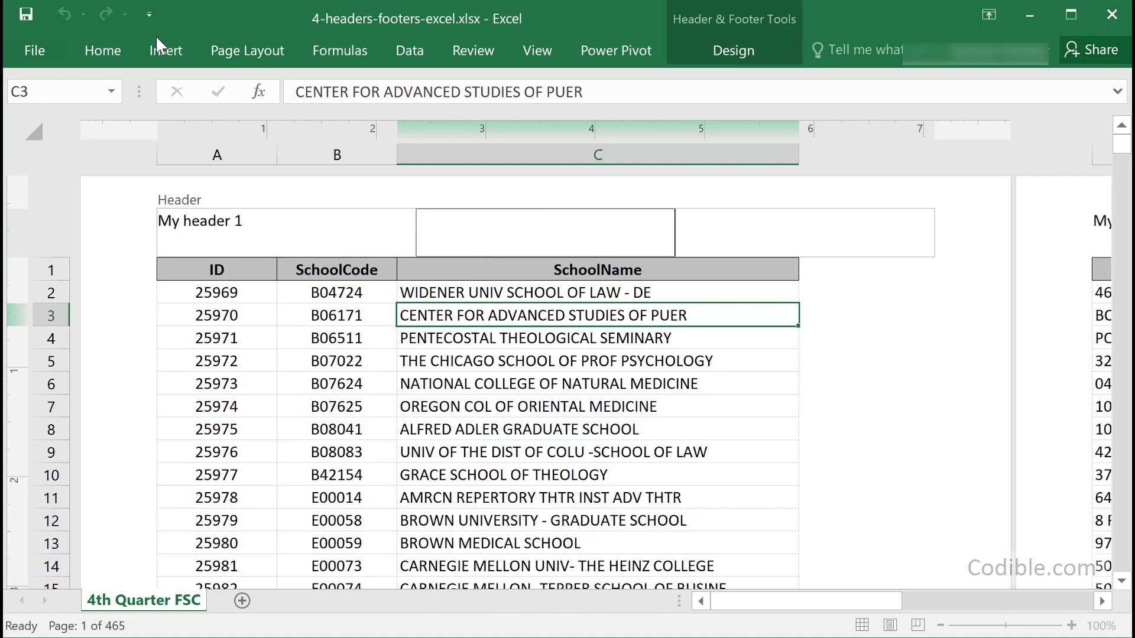
click(273, 57)
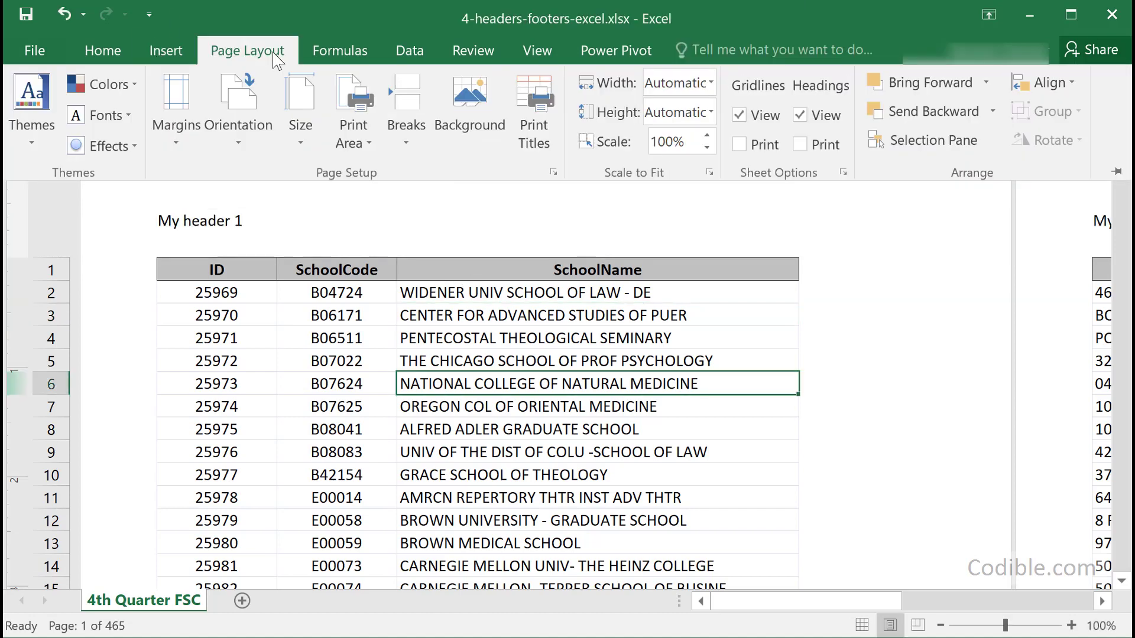
Put 'My central section' in the Custom Header's center section and apply it through Page Setup.
click(555, 172)
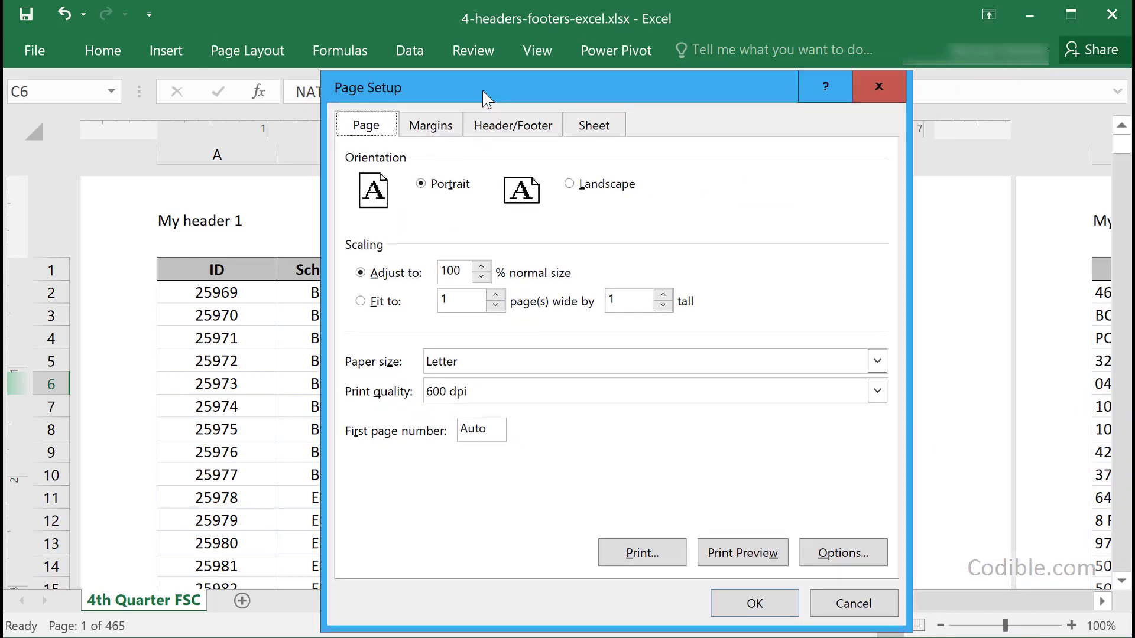
click(536, 127)
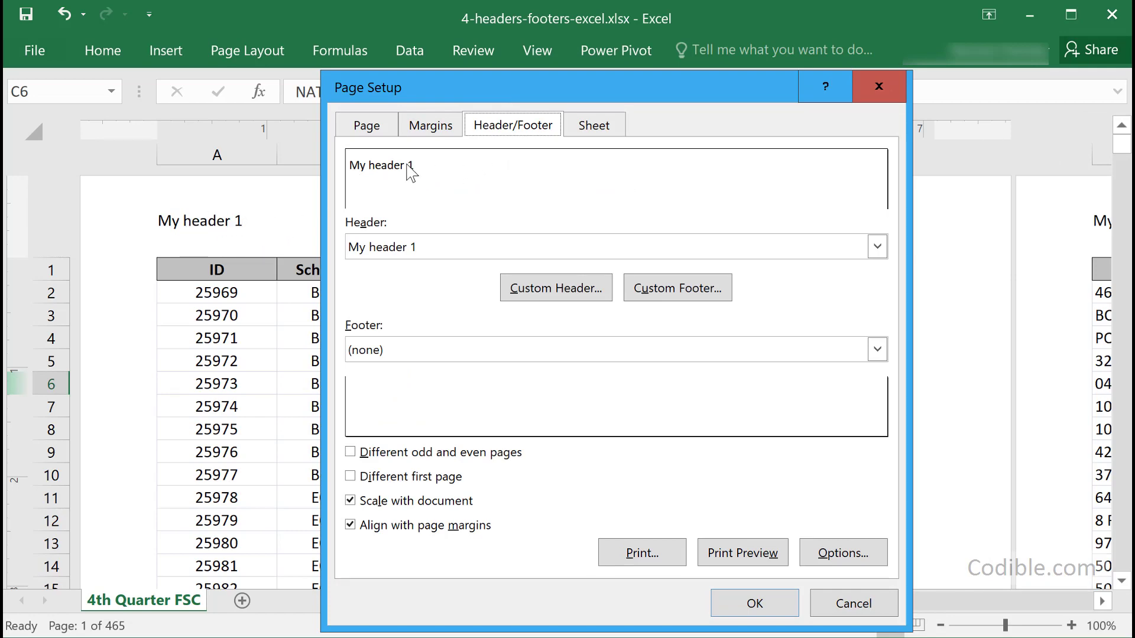
click(528, 289)
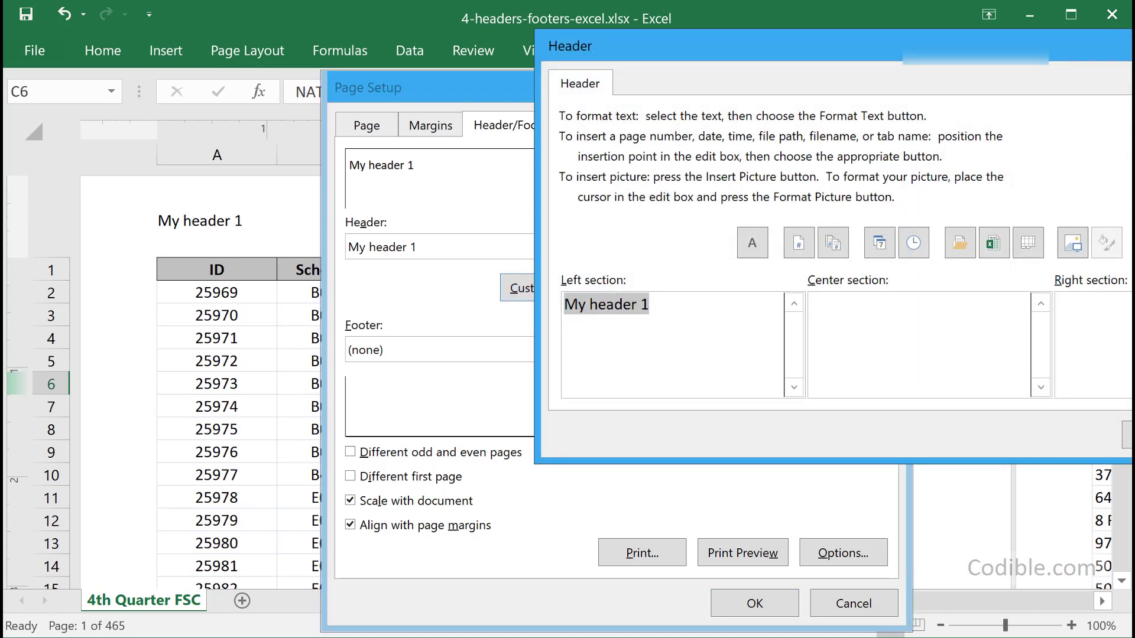
key(Escape)
click(543, 295)
drag(785, 41, 445, 93)
click(510, 377)
text(My central section)
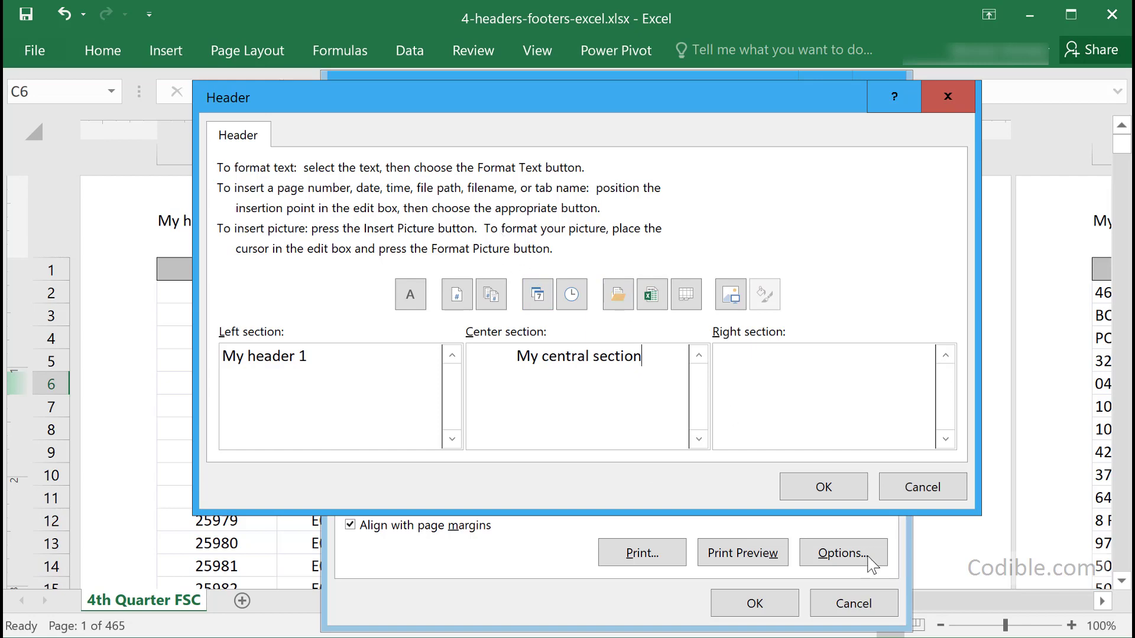
click(843, 483)
drag(650, 87, 855, 26)
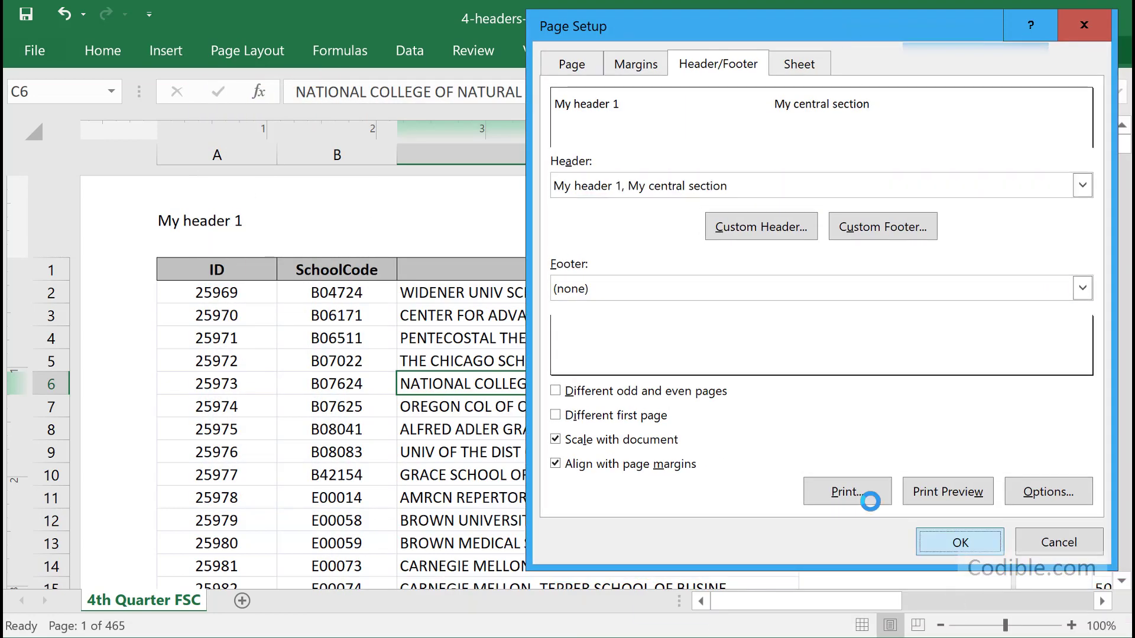
click(960, 542)
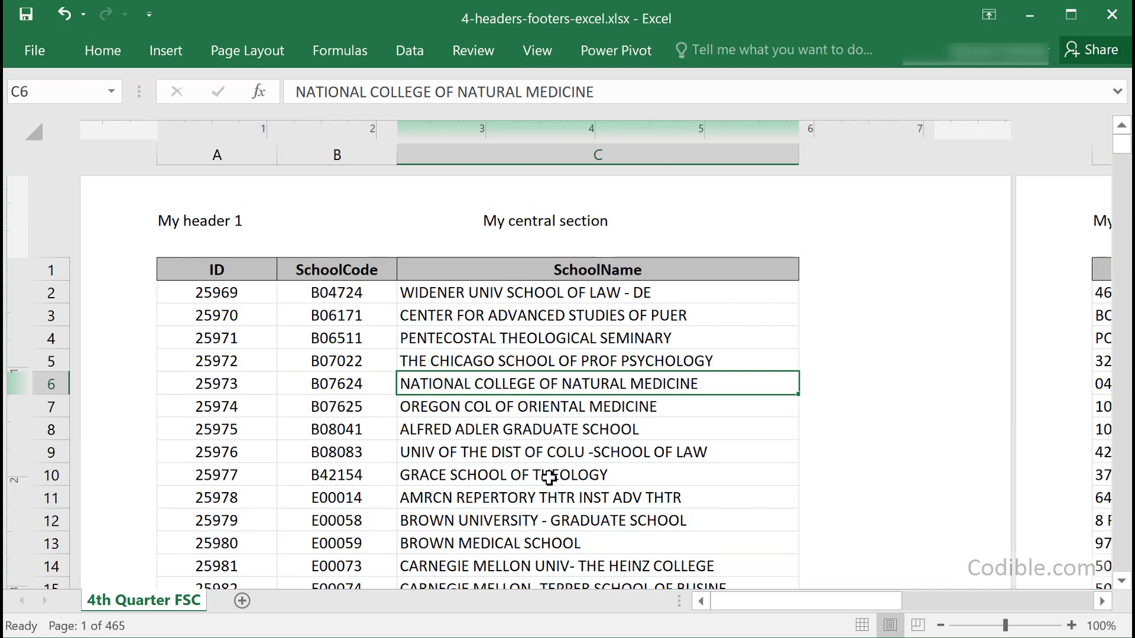
Restore the ribbon and reopen Page Setup on its Header/Footer tab.
scroll(549, 478, down, 13)
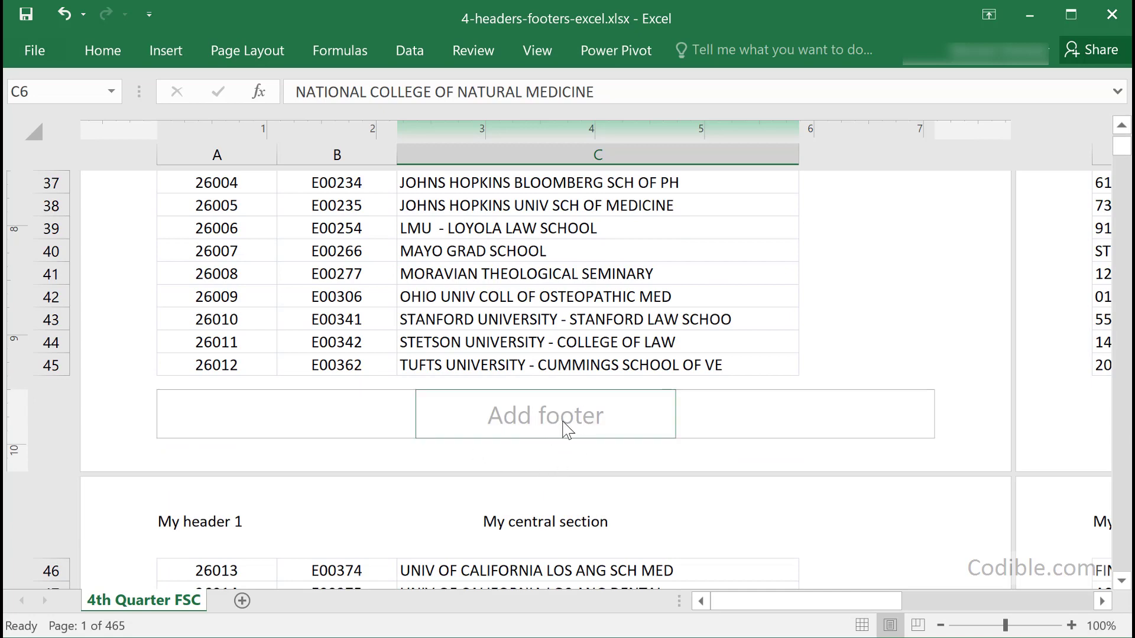
click(188, 55)
click(268, 55)
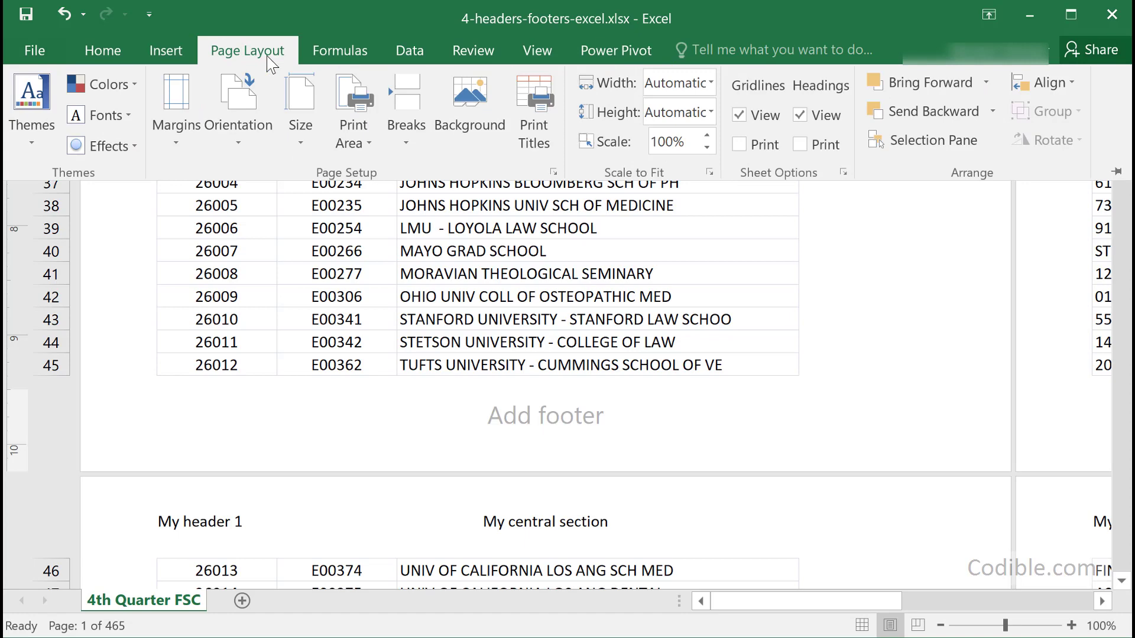
click(553, 172)
drag(654, 26, 367, 74)
click(422, 114)
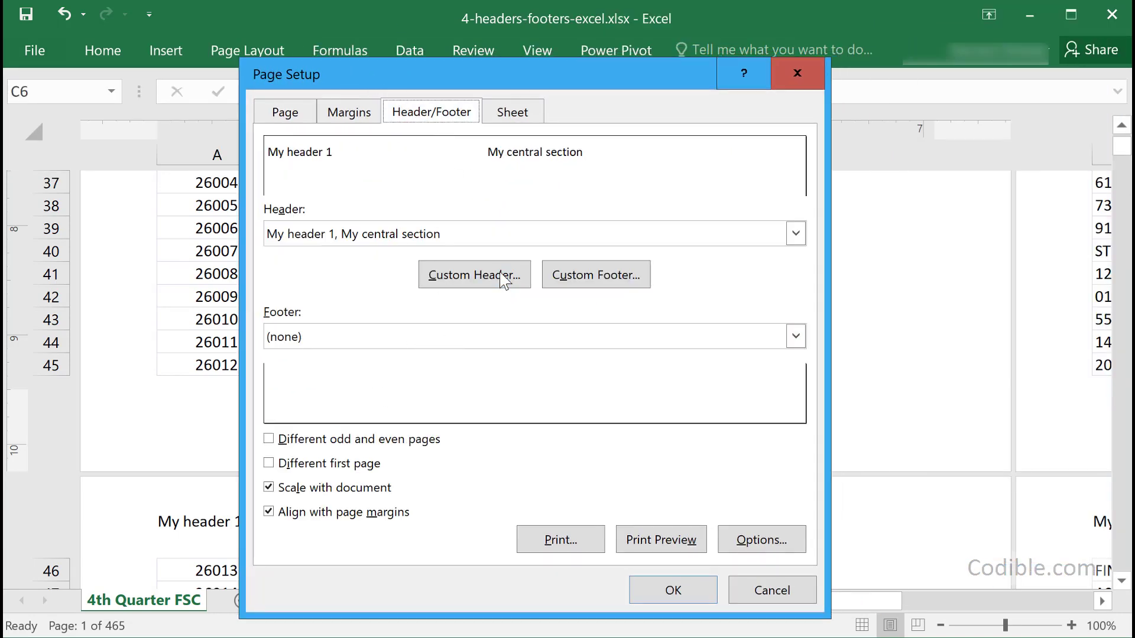
Put 'My custom footer' in the left section of the custom footer.
click(621, 286)
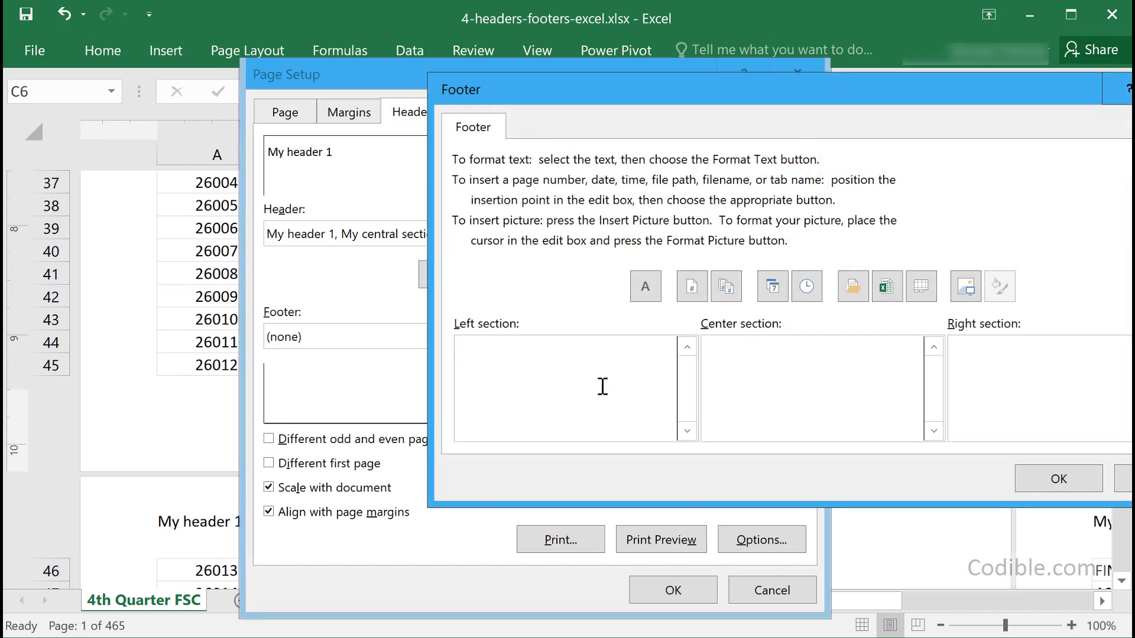
text(My custom footer)
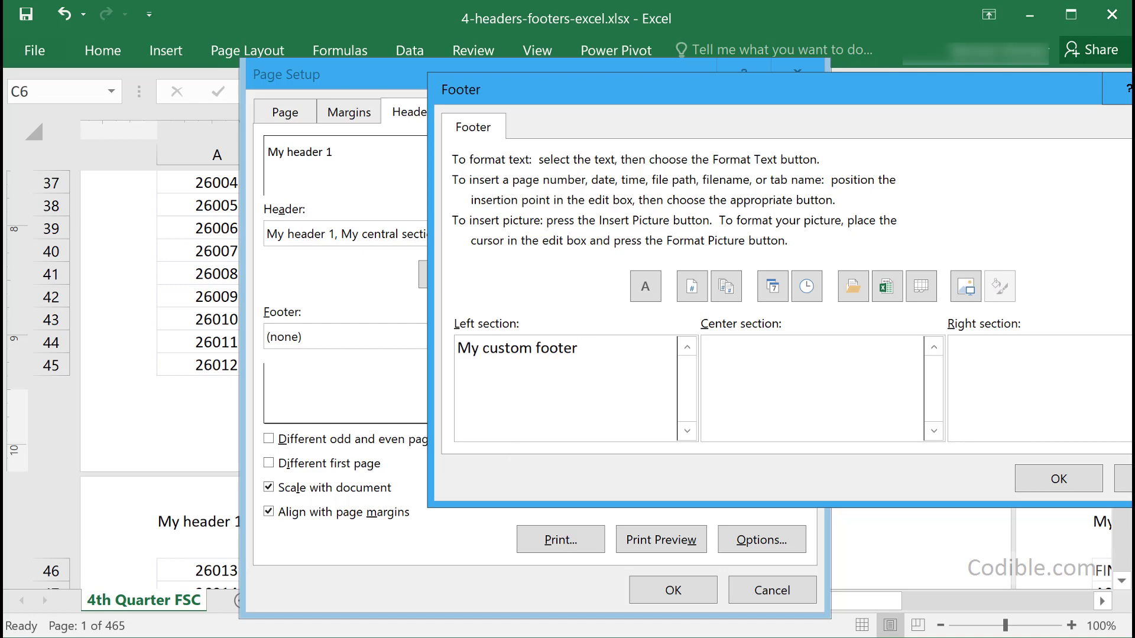
click(1075, 476)
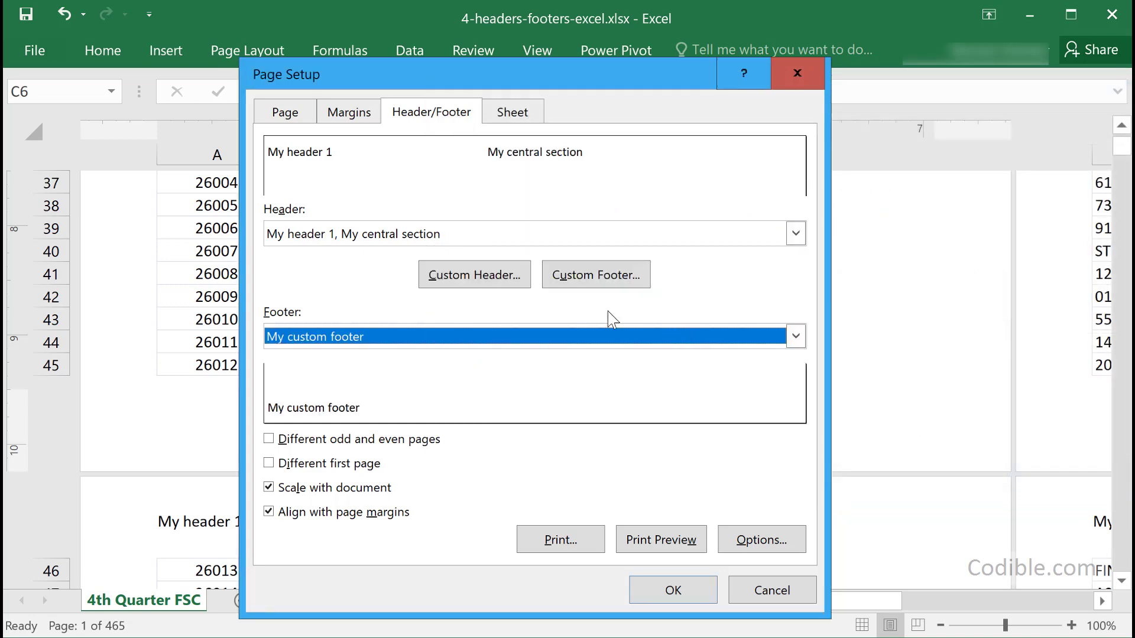
Add the page number centred and date plus file name right in the footer; enable Different first page.
click(606, 284)
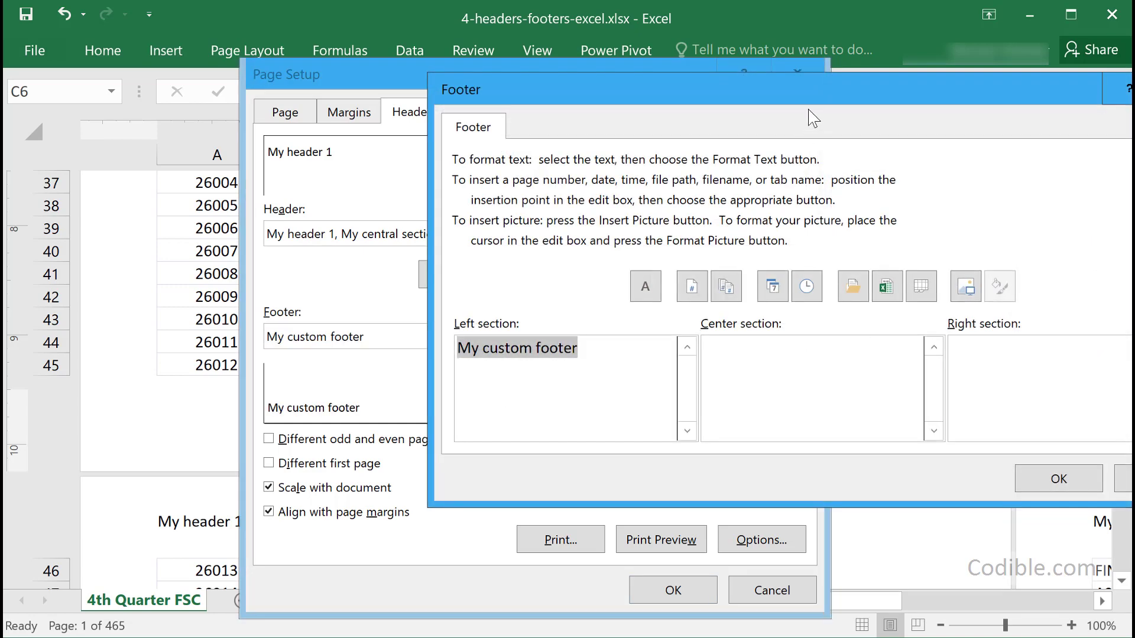
drag(746, 91, 556, 108)
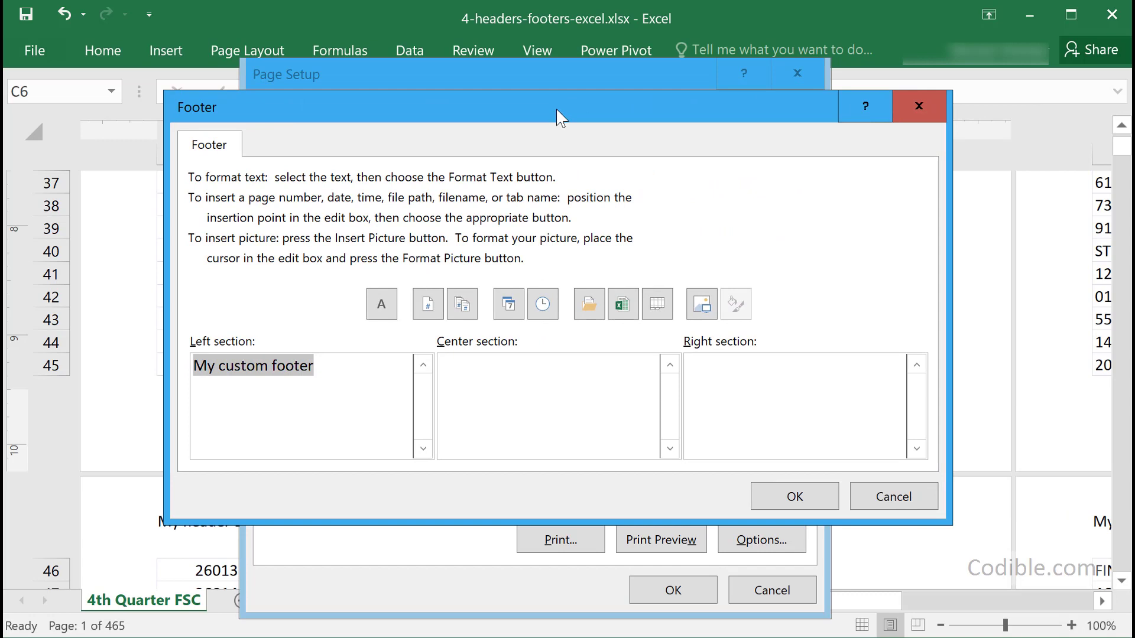
click(487, 390)
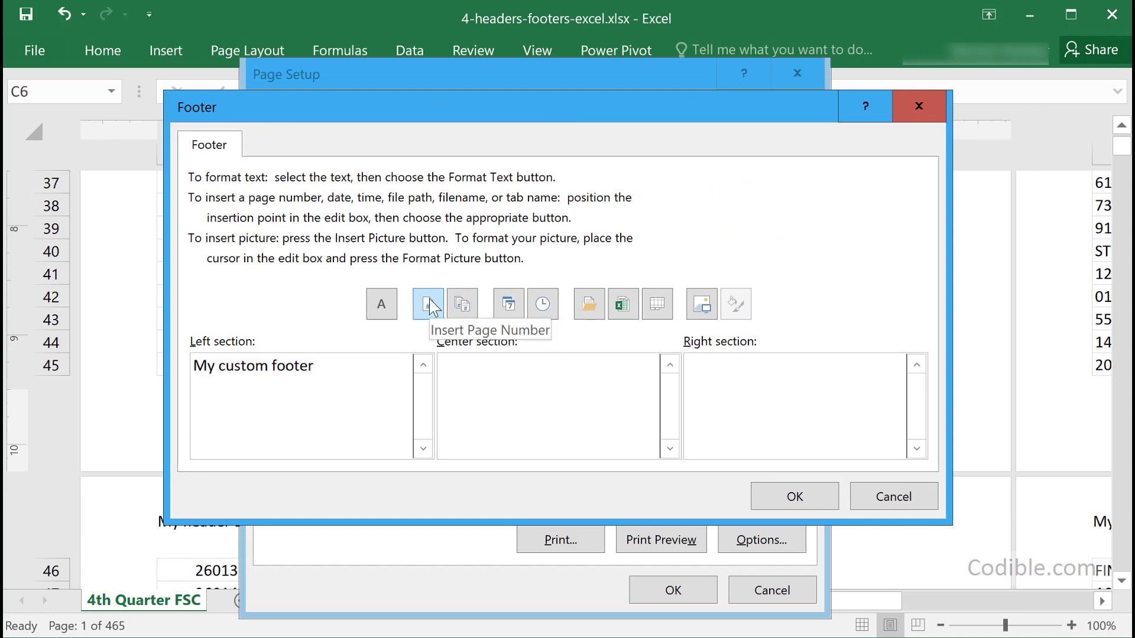
click(429, 305)
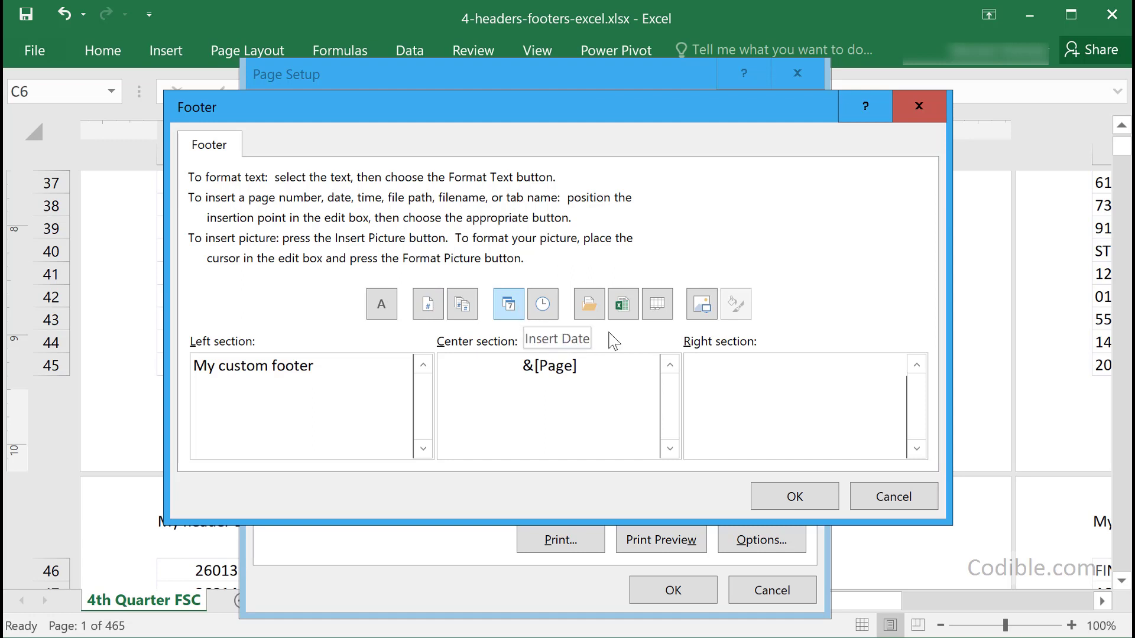
click(717, 376)
click(511, 306)
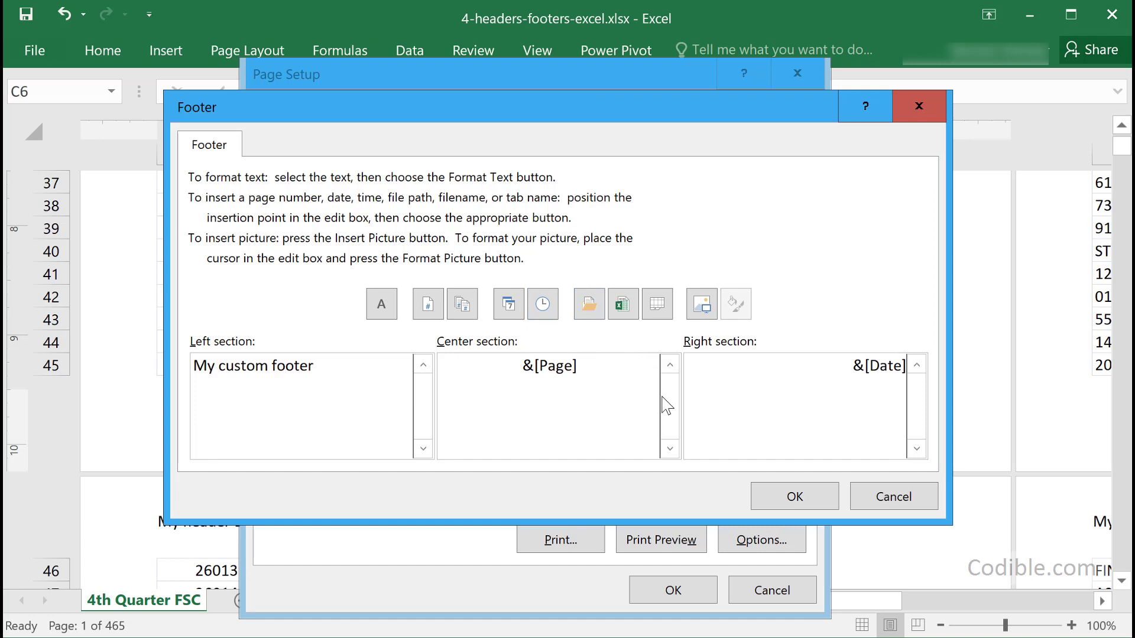
click(633, 316)
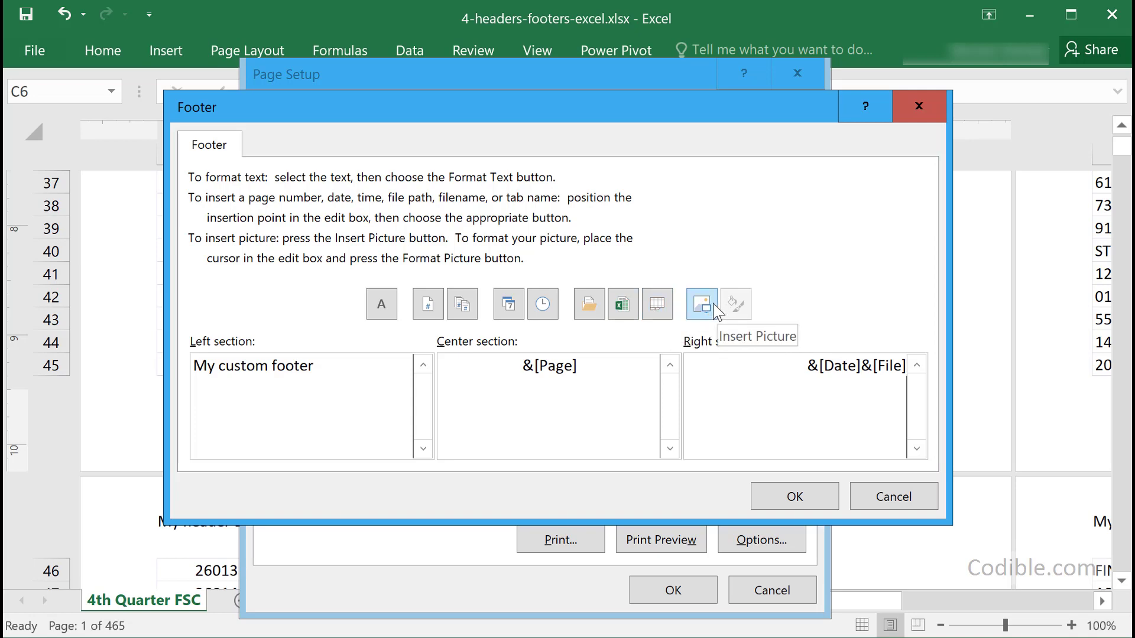
click(815, 499)
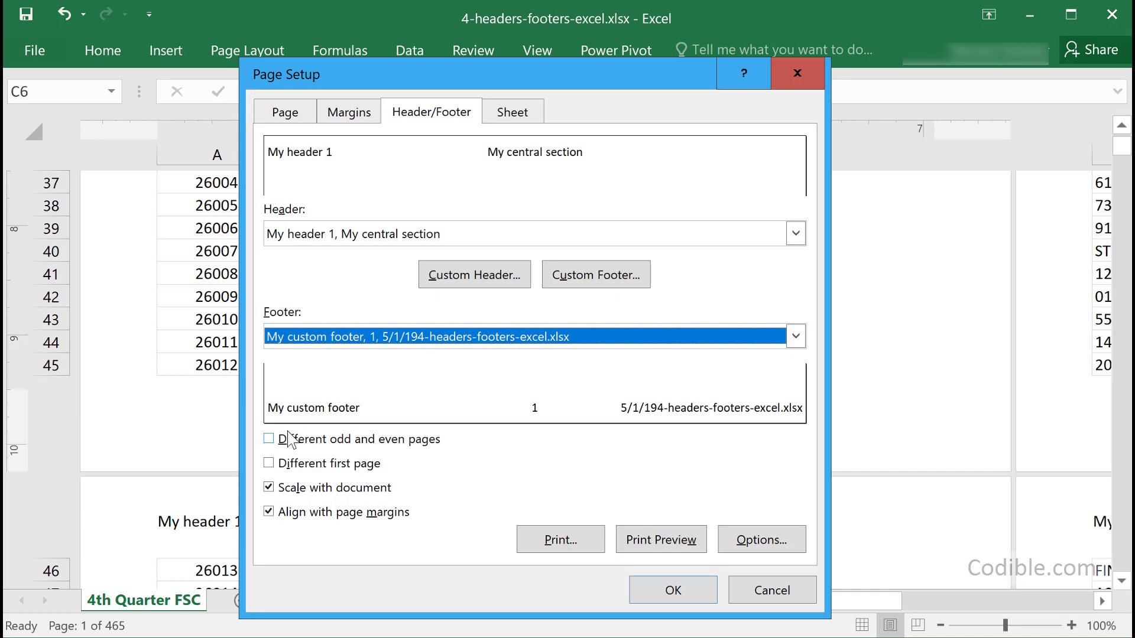
click(269, 464)
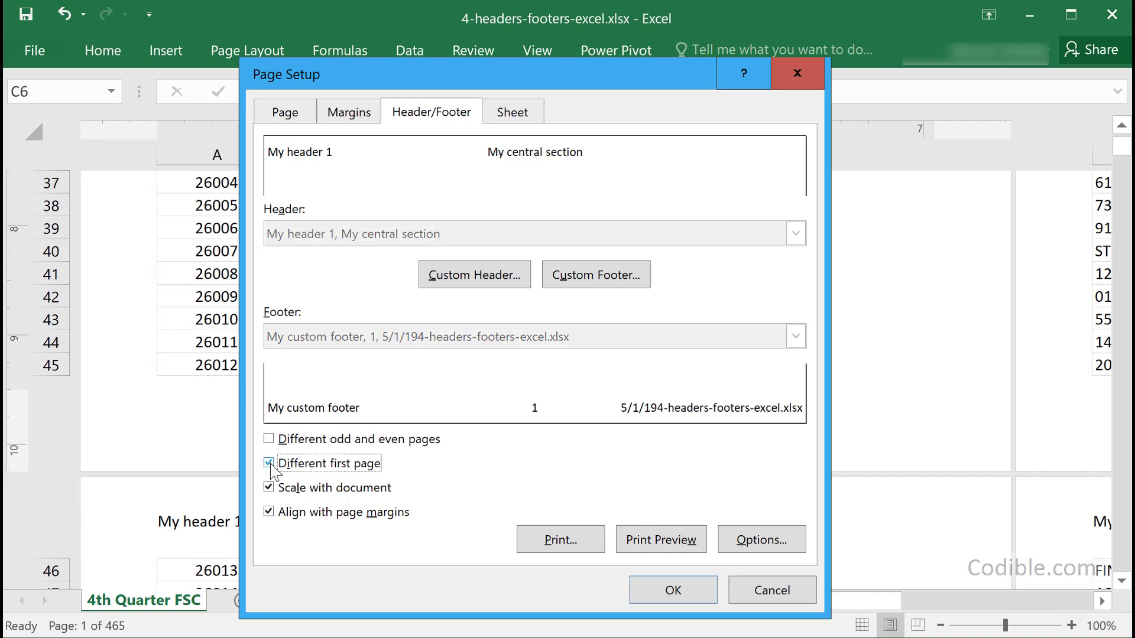
Add 'MY first page' as the left section of the First Page Header.
click(519, 273)
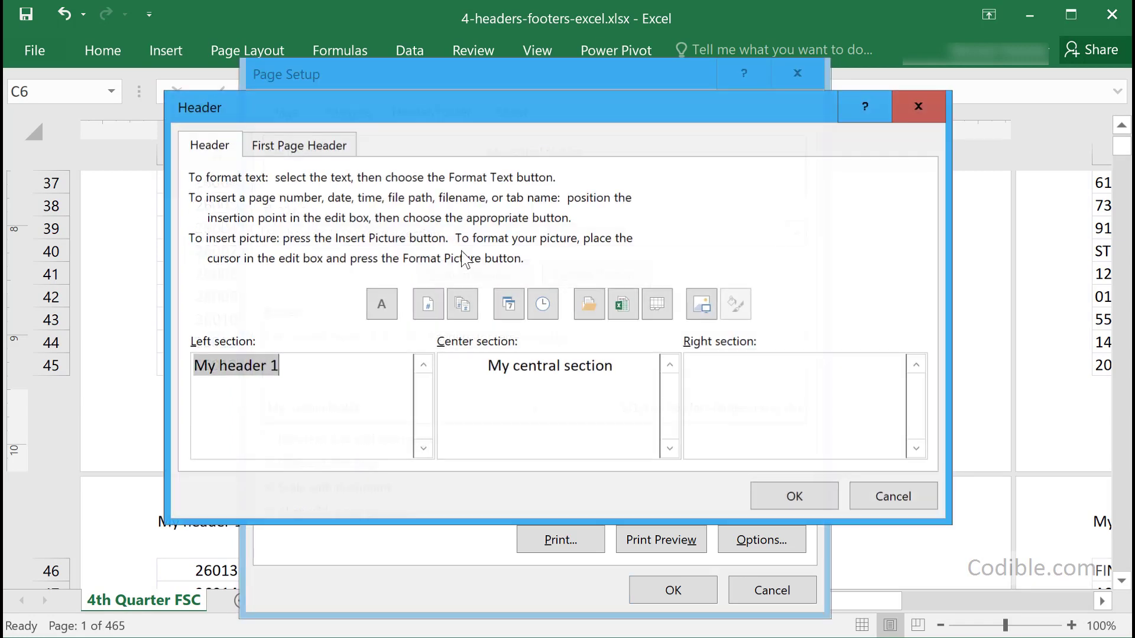
click(306, 146)
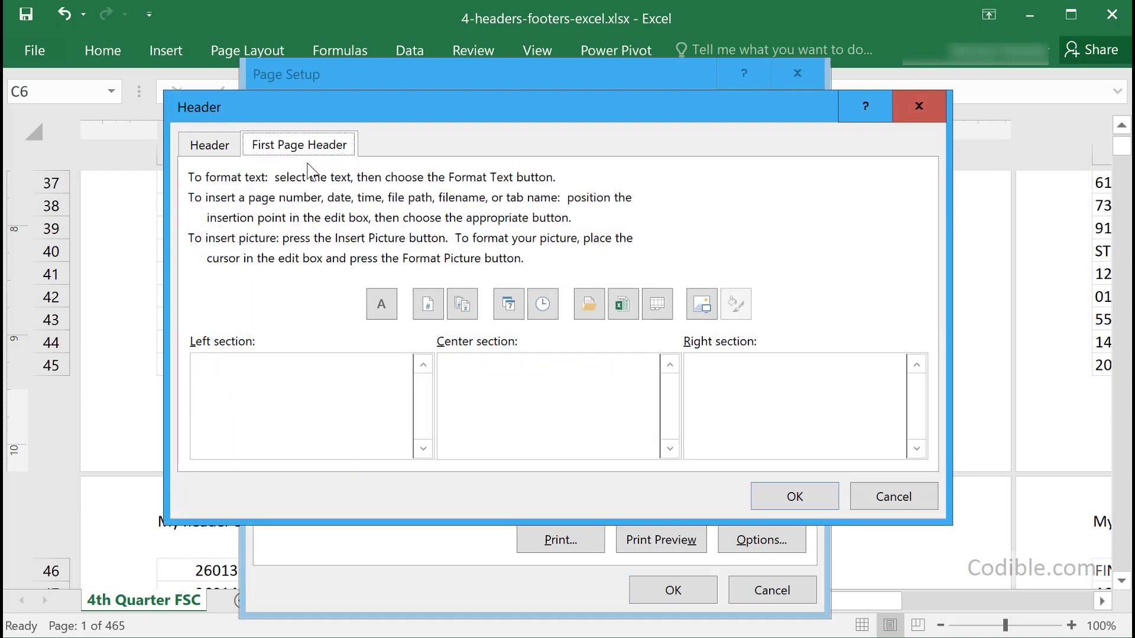
click(328, 410)
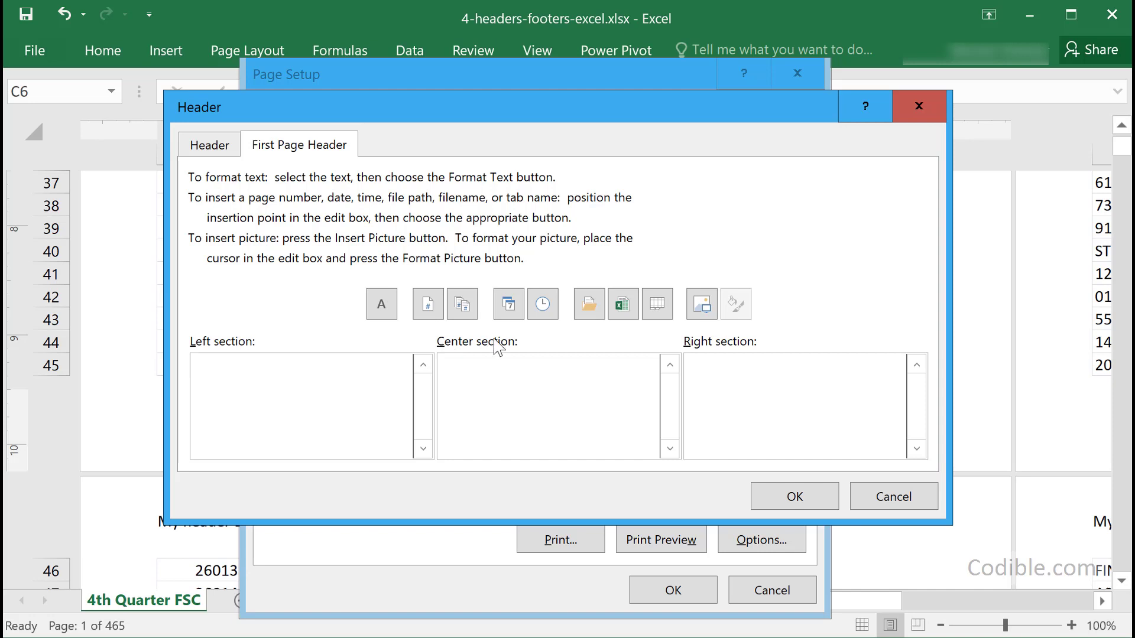
text(MY first page)
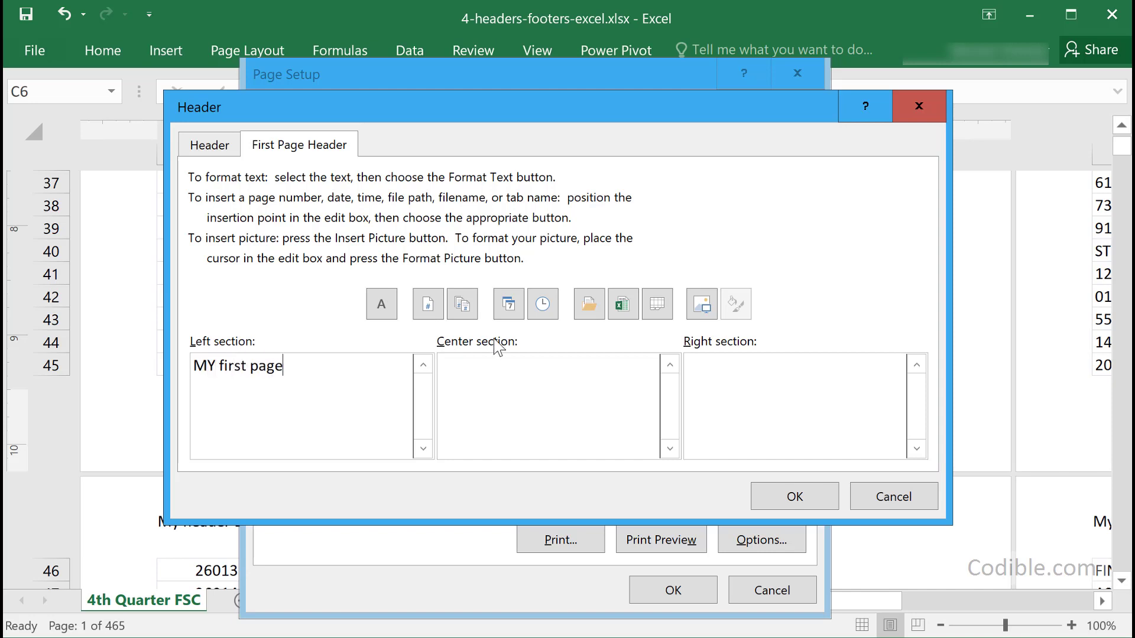
click(795, 497)
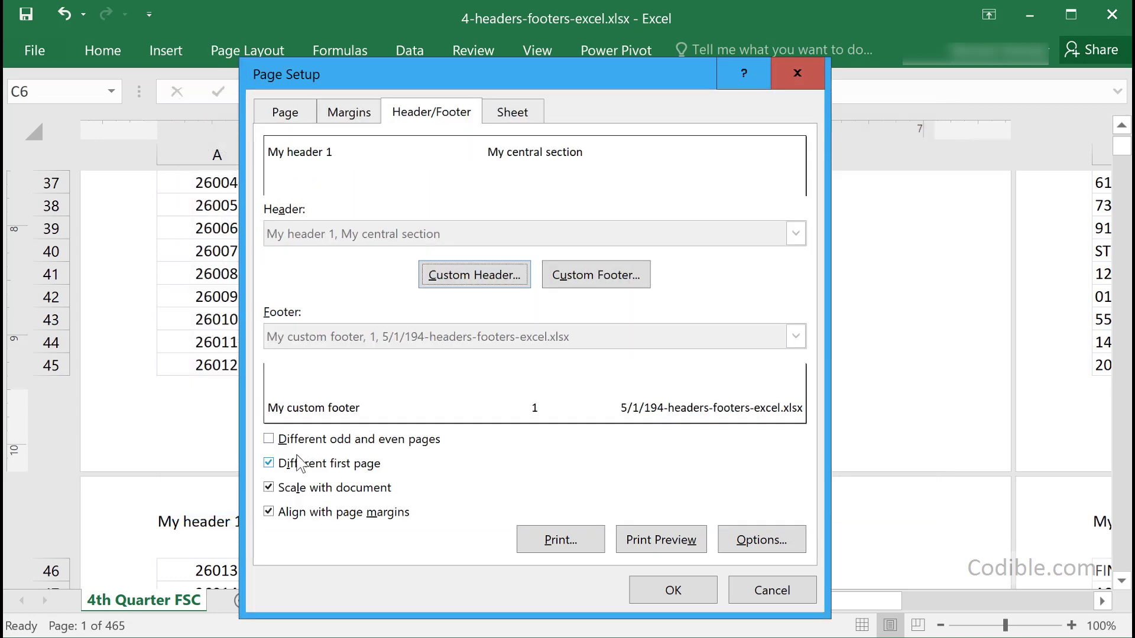
Enable Different odd and even pages and insert the time in the even-page centre footer.
click(270, 442)
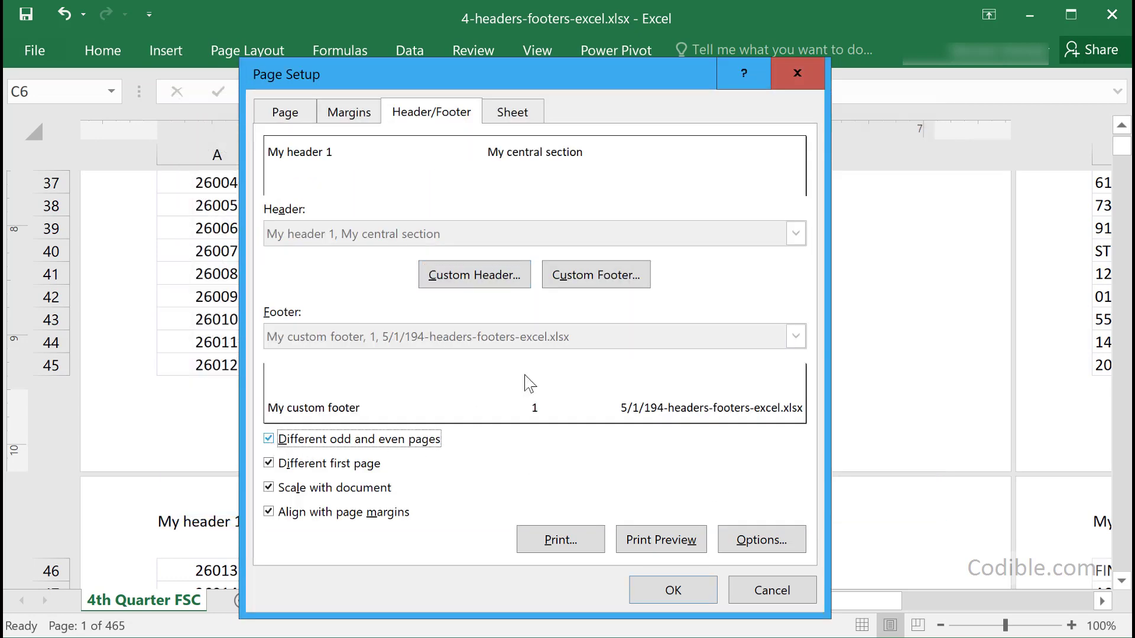
click(629, 277)
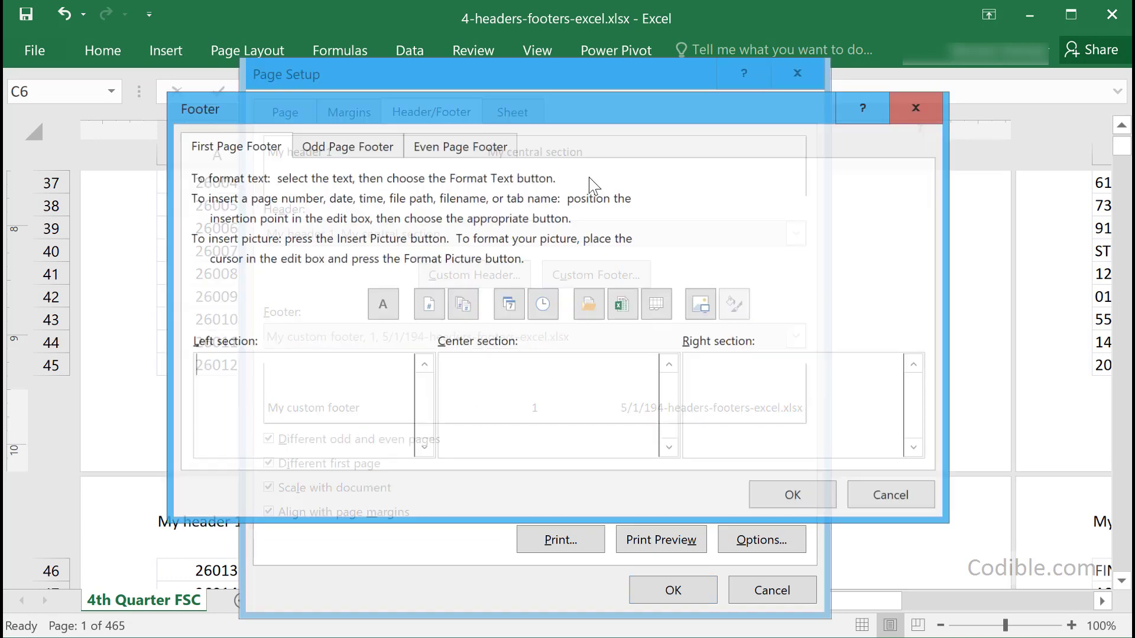
click(328, 148)
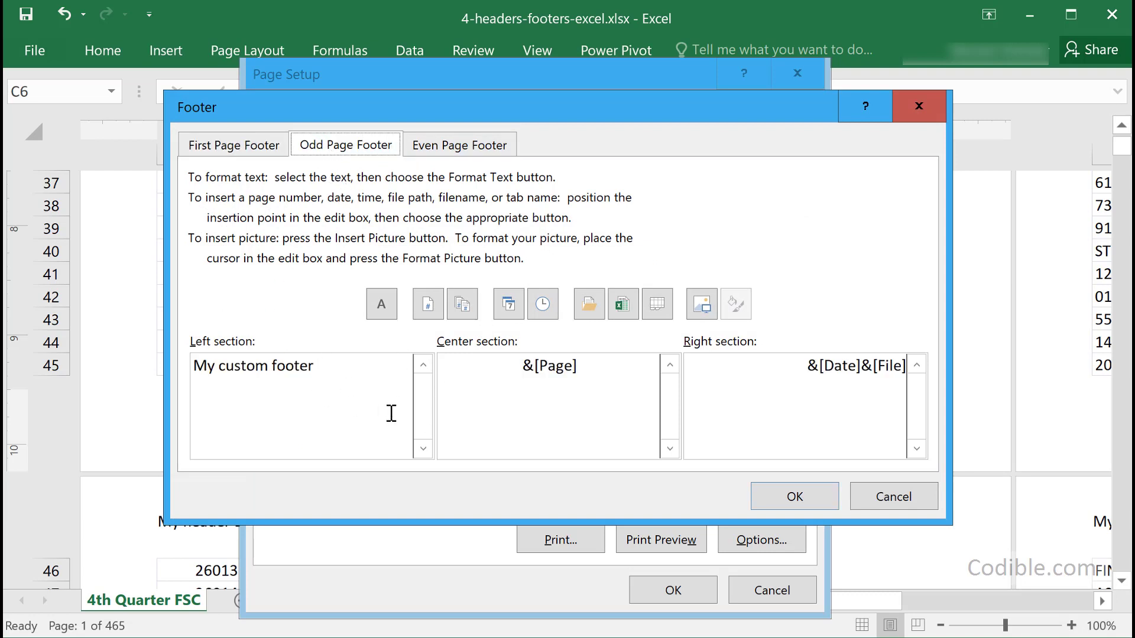
click(462, 148)
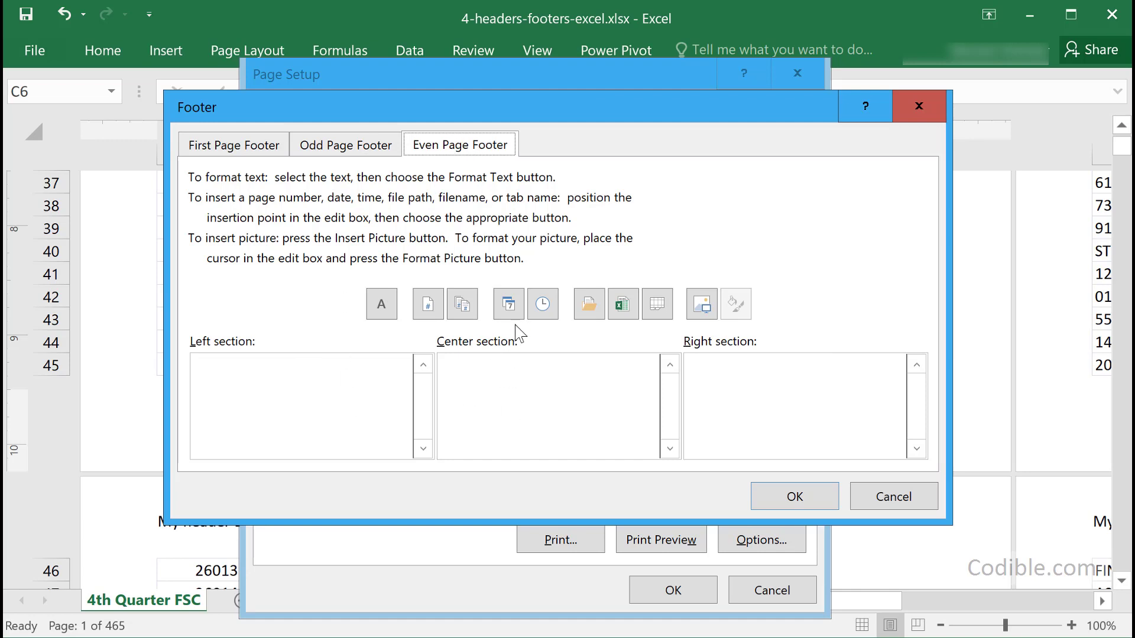
click(527, 368)
click(542, 303)
click(758, 503)
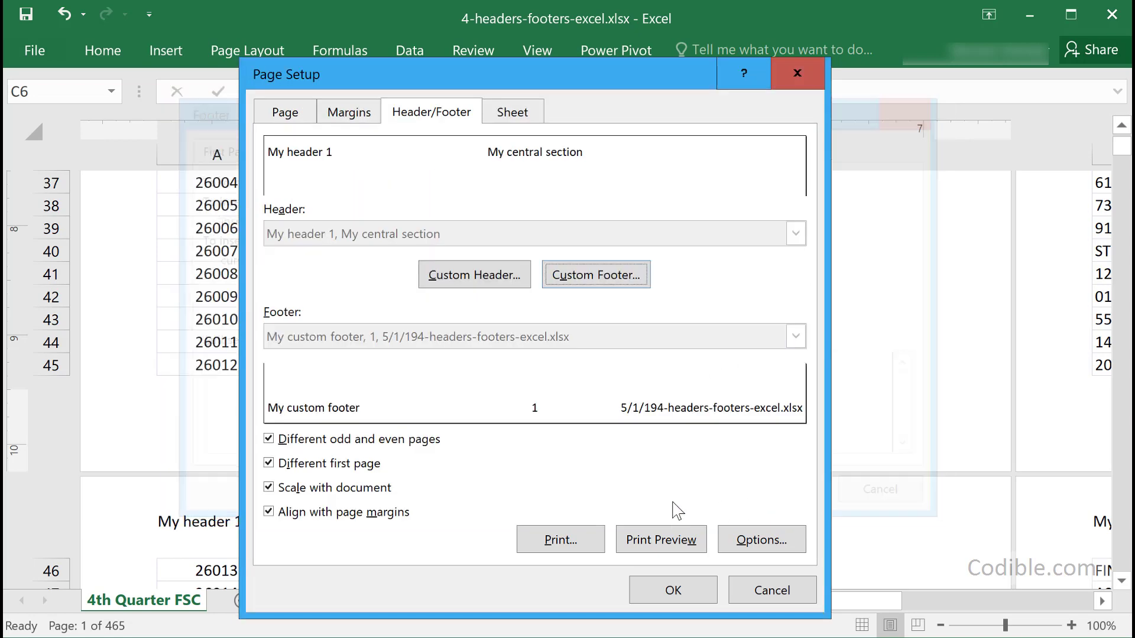
click(669, 595)
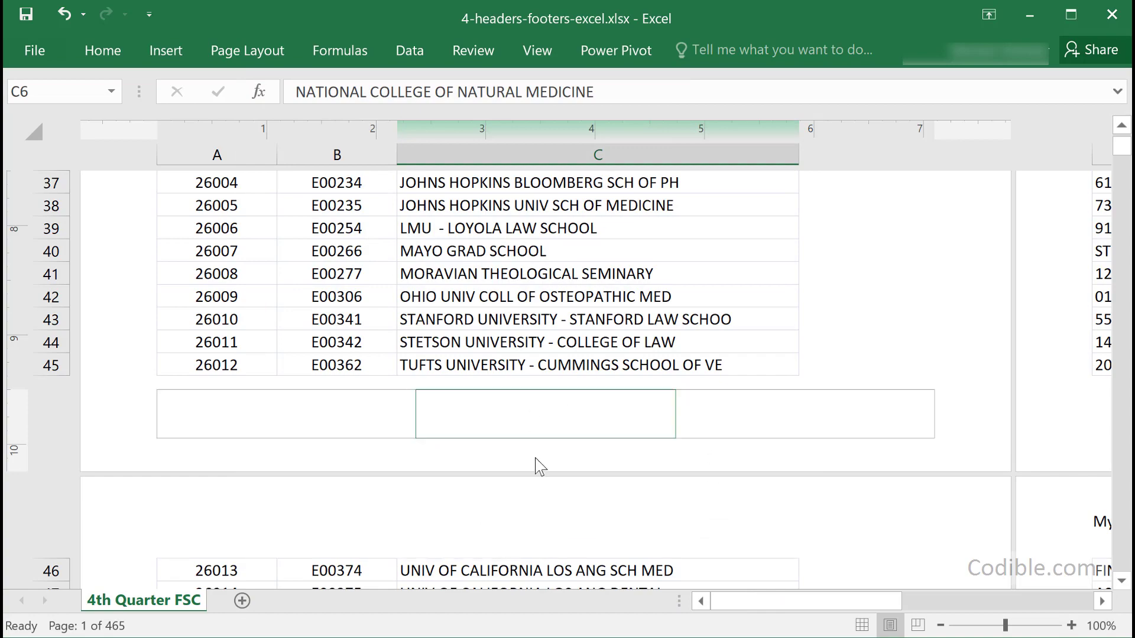
double_click(735, 471)
scroll(751, 429, up, 10)
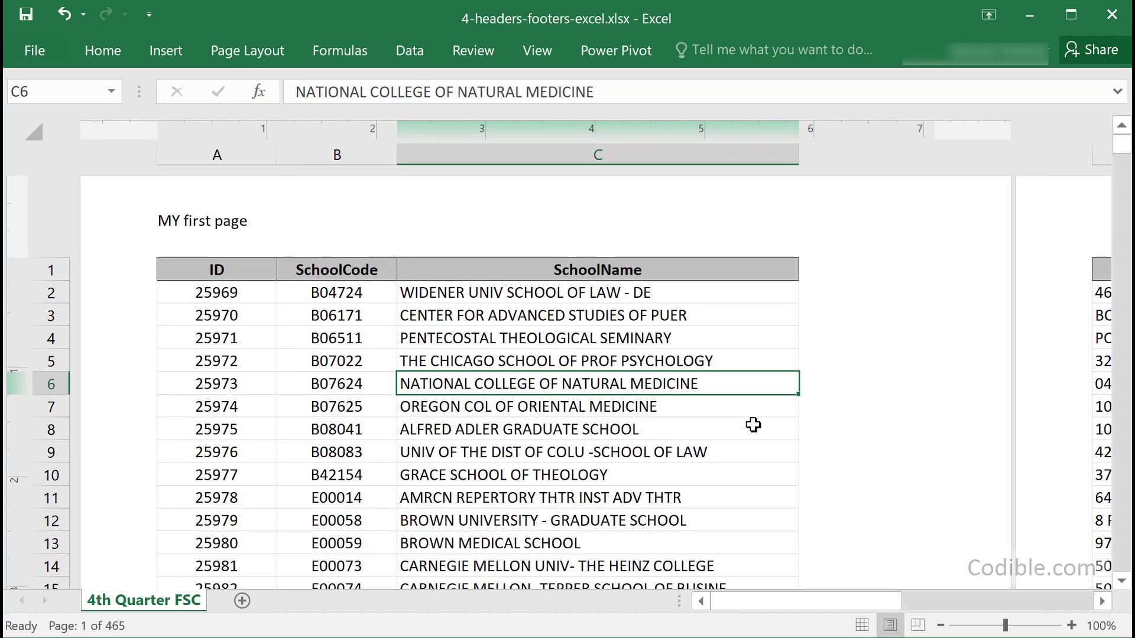
scroll(751, 430, down, 11)
scroll(751, 430, down, 2)
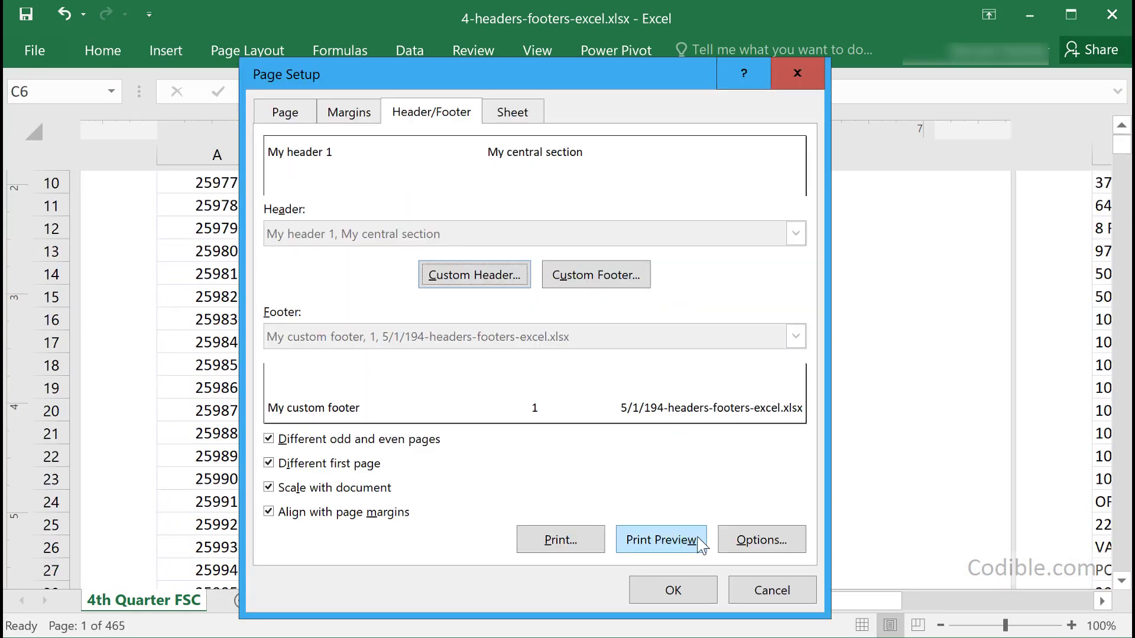
click(660, 540)
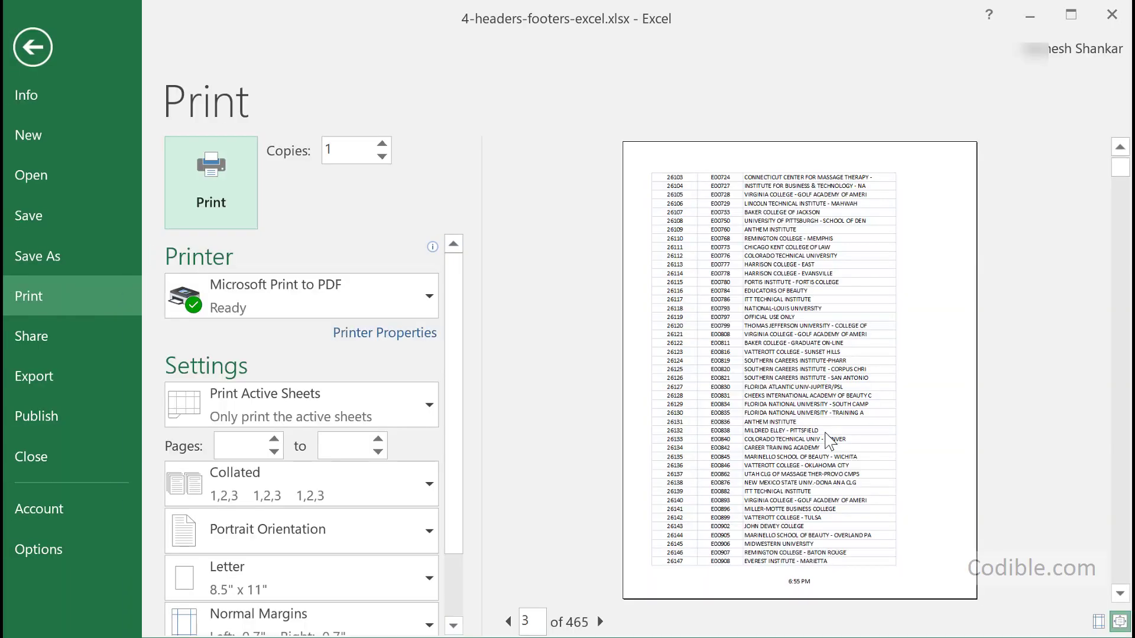
scroll(830, 441, up, 1)
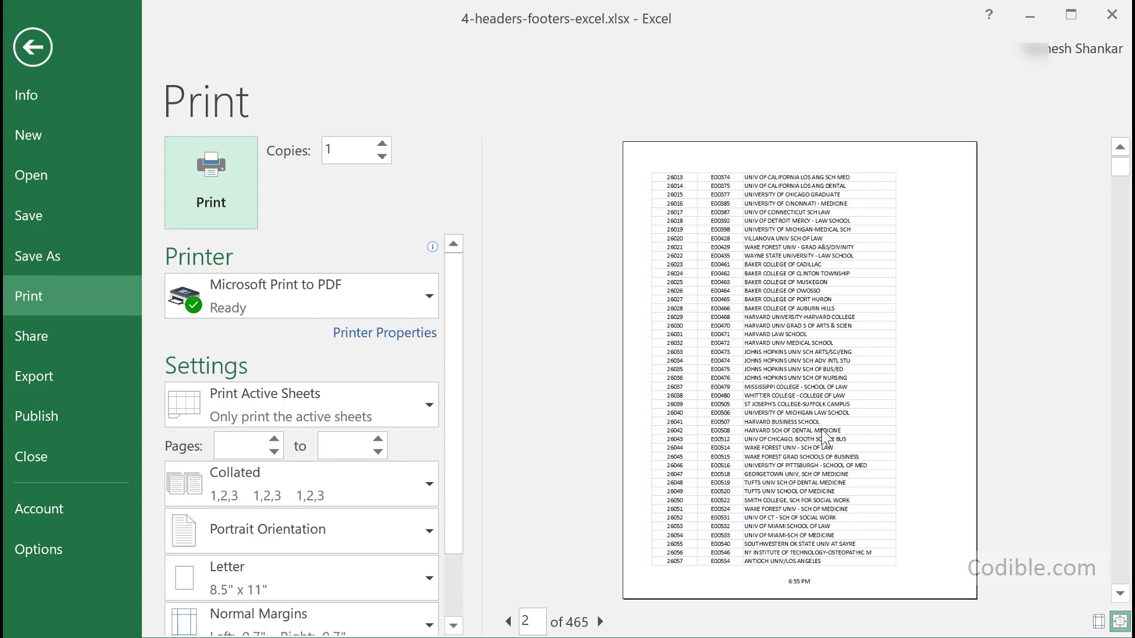
click(823, 431)
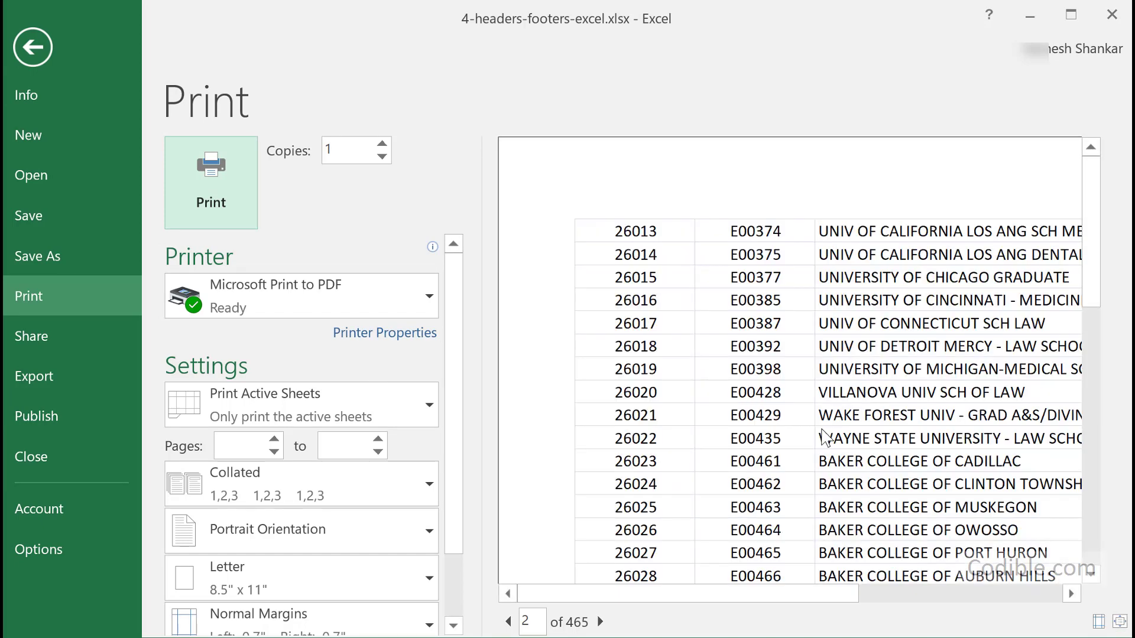
scroll(825, 437, down, 10)
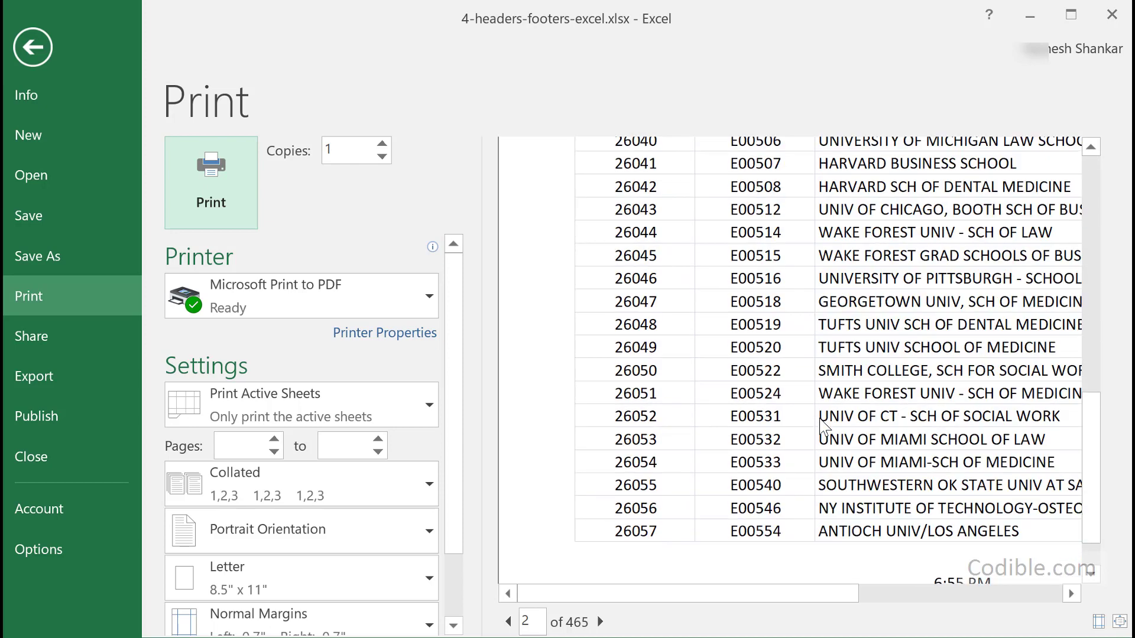
scroll(820, 418, down, 1)
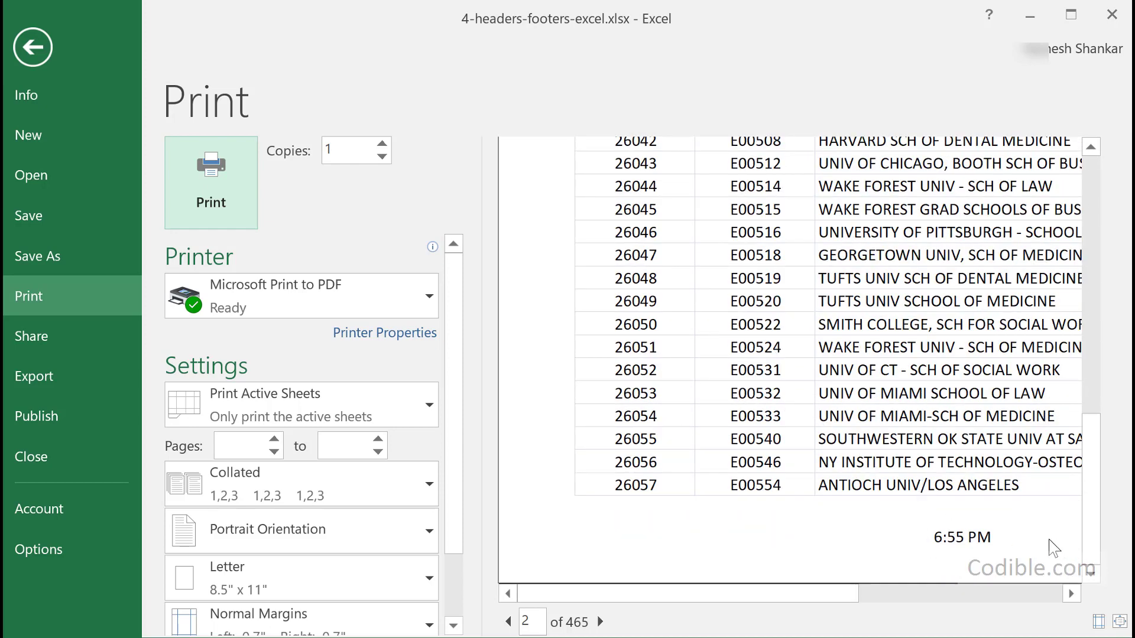
click(968, 602)
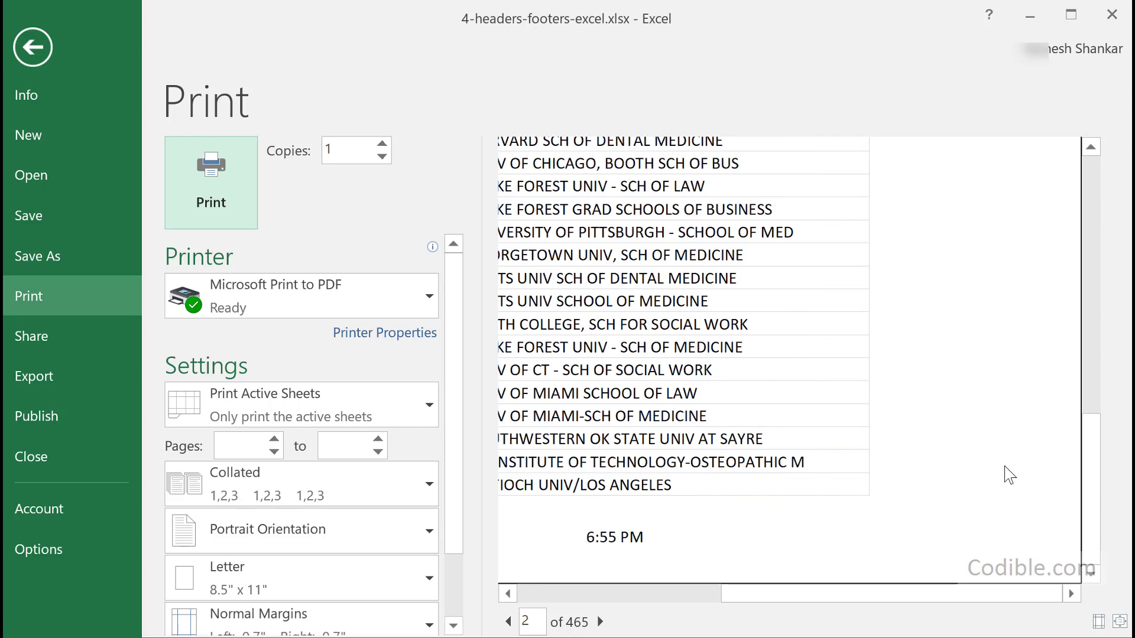
click(599, 621)
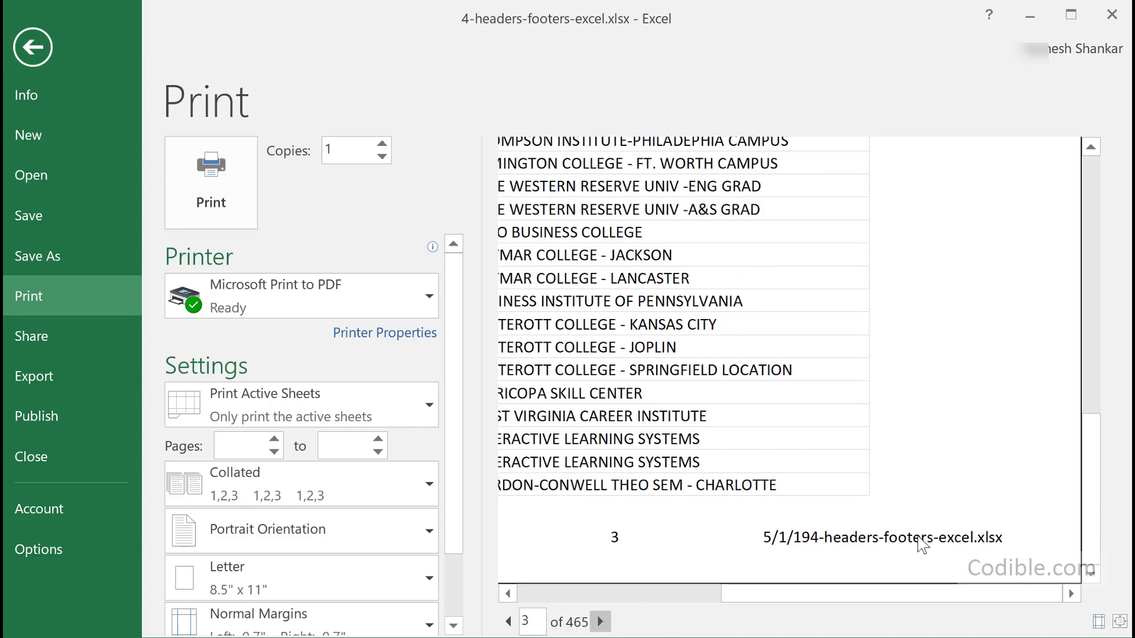
click(600, 621)
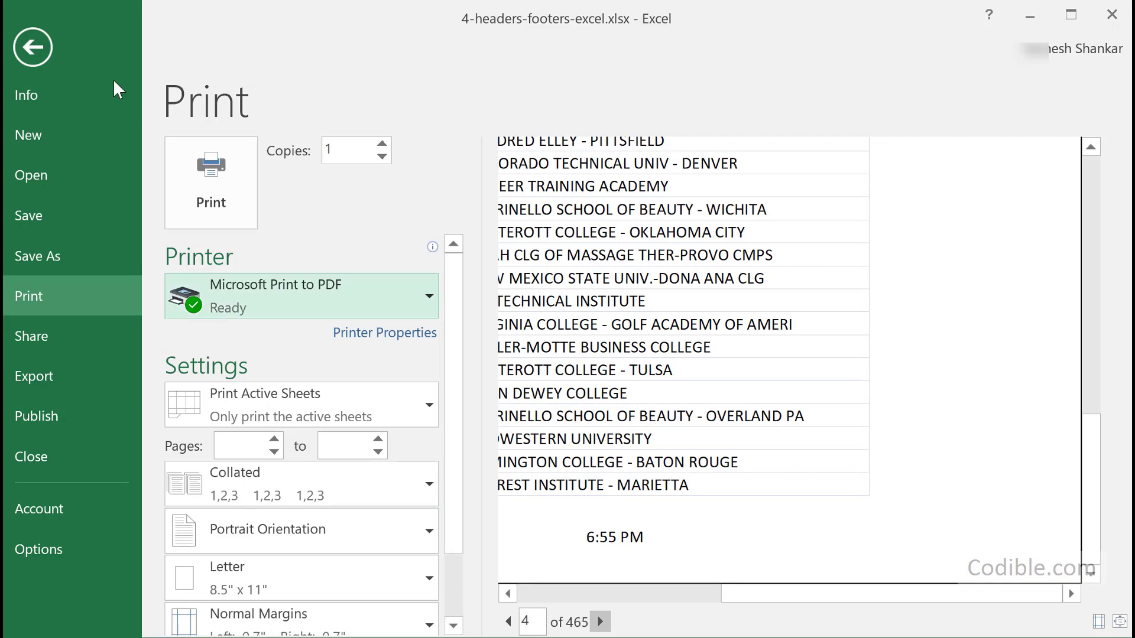
click(30, 52)
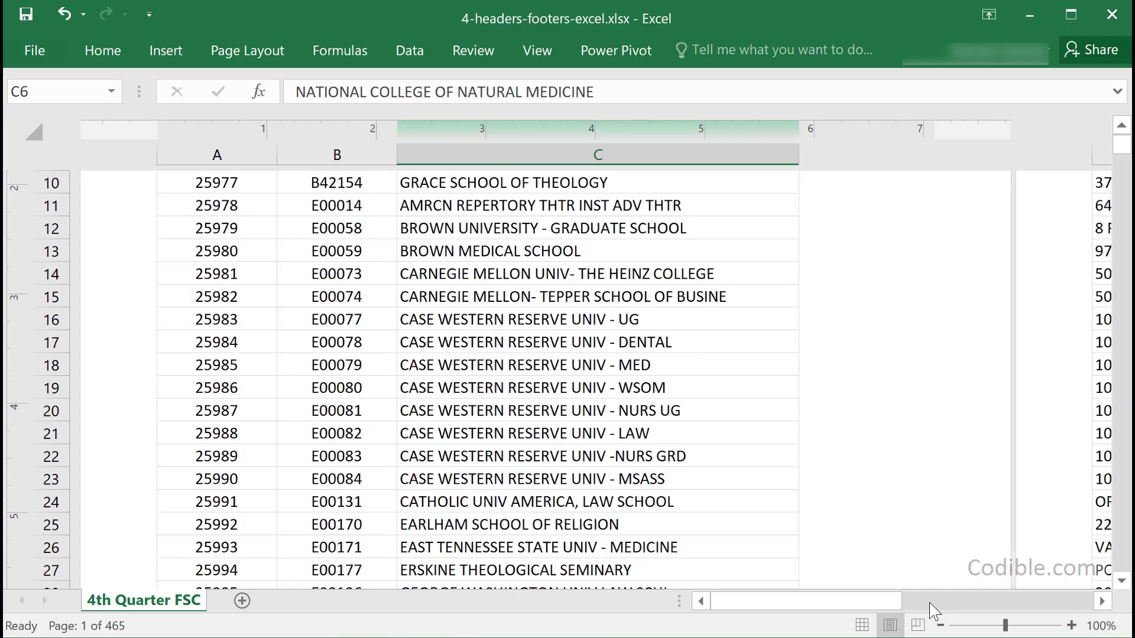
Return the school data sheet to Normal view after briefly checking the Page Layout headers.
click(862, 625)
scroll(769, 435, up, 2)
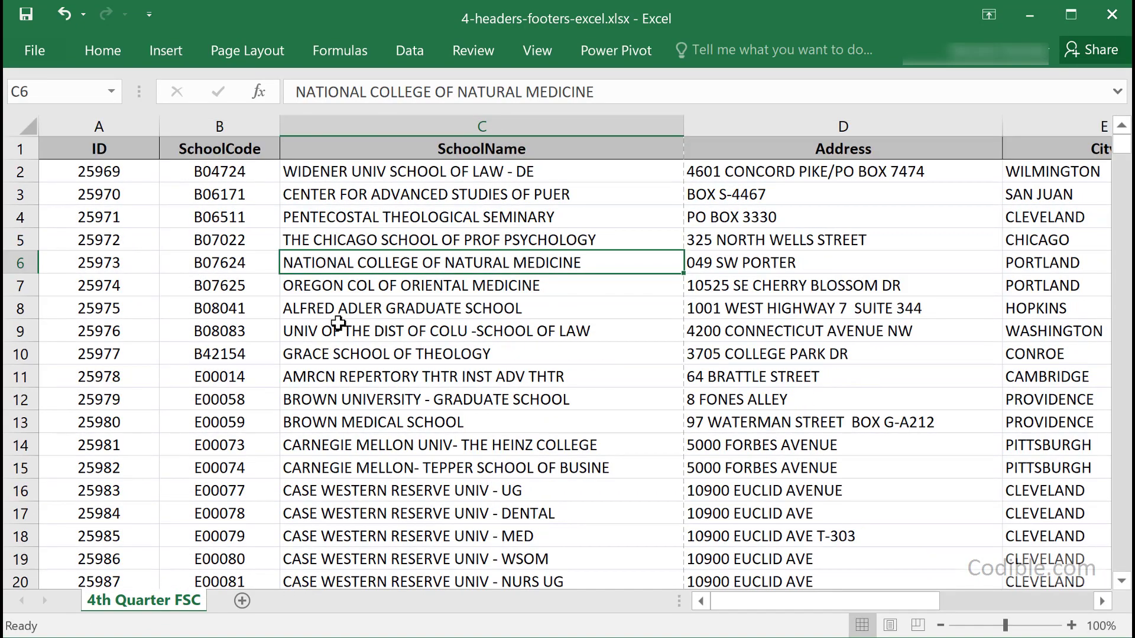
click(420, 335)
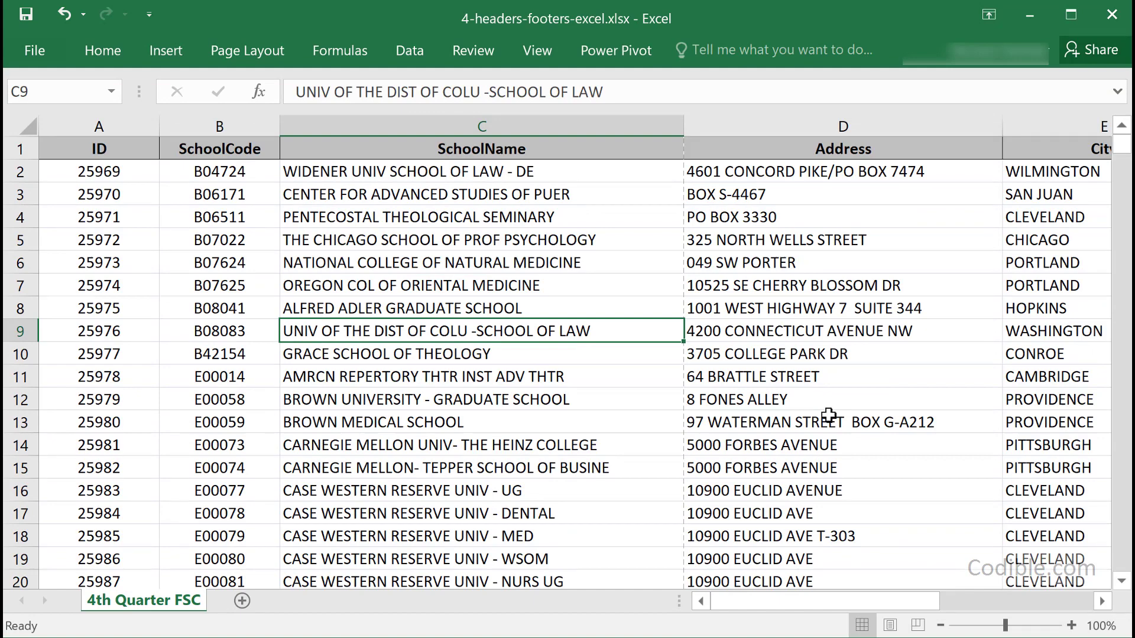
click(888, 625)
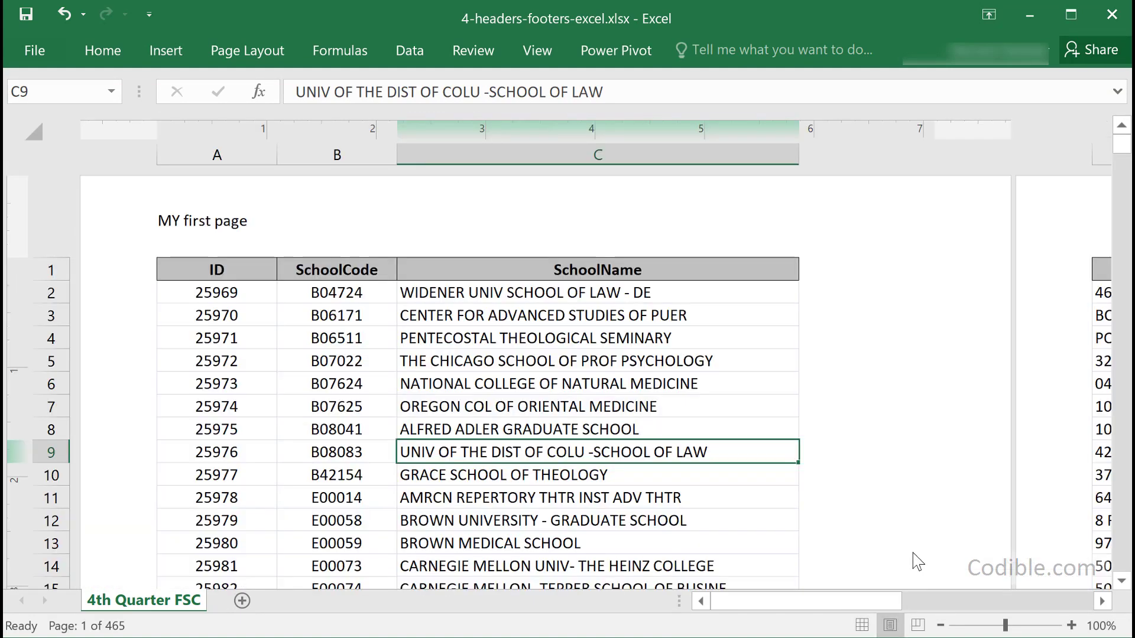
scroll(916, 552, down, 7)
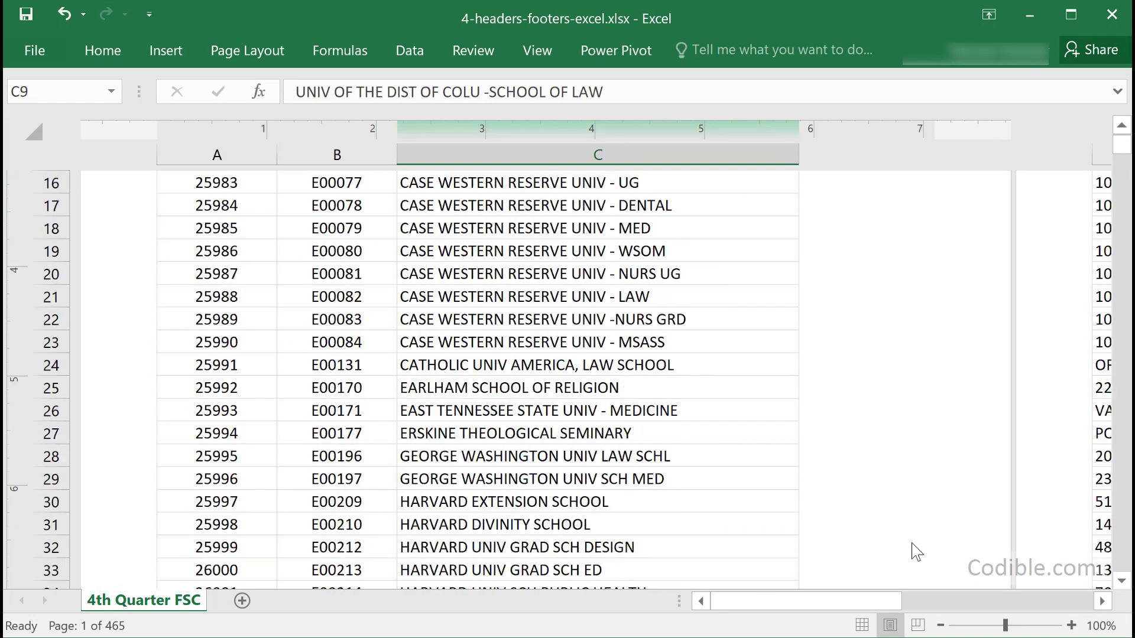
click(862, 626)
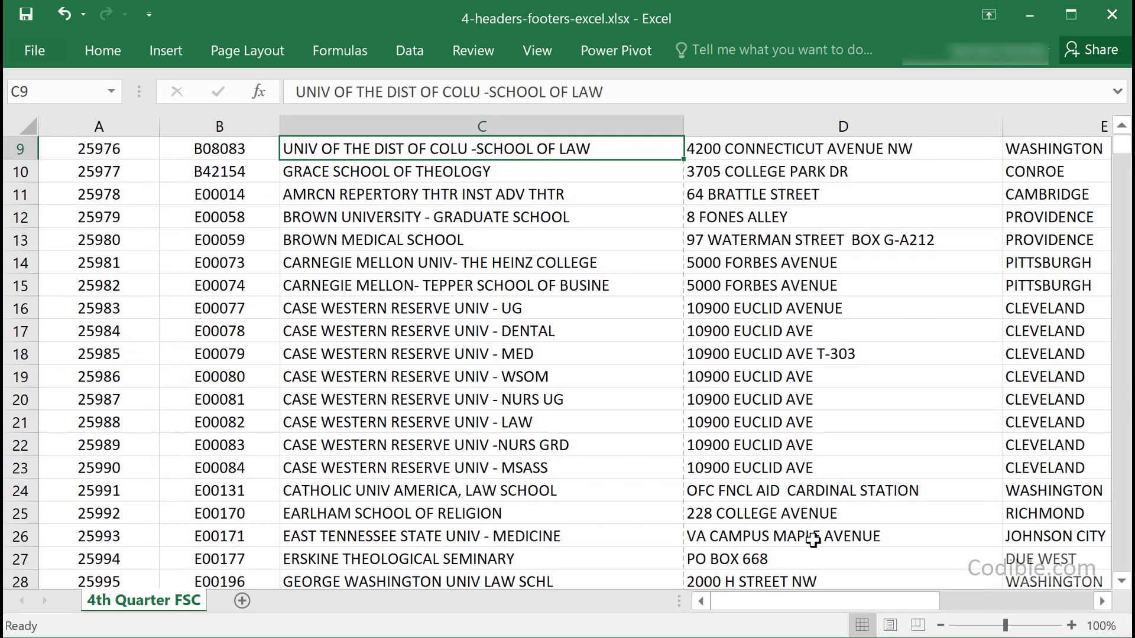
scroll(817, 546, up, 3)
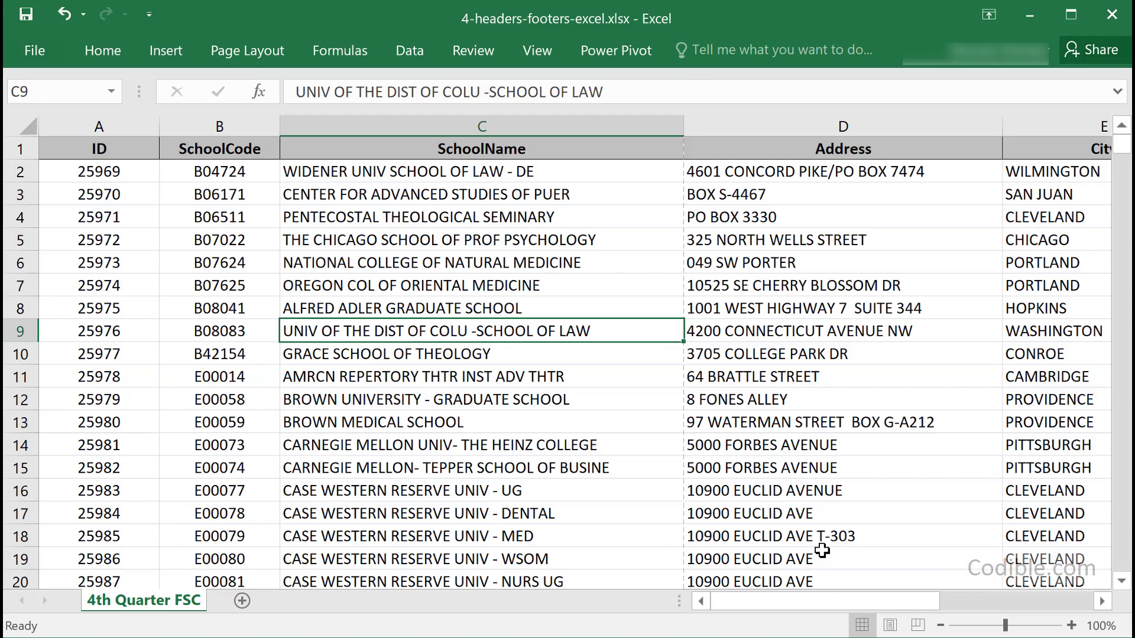